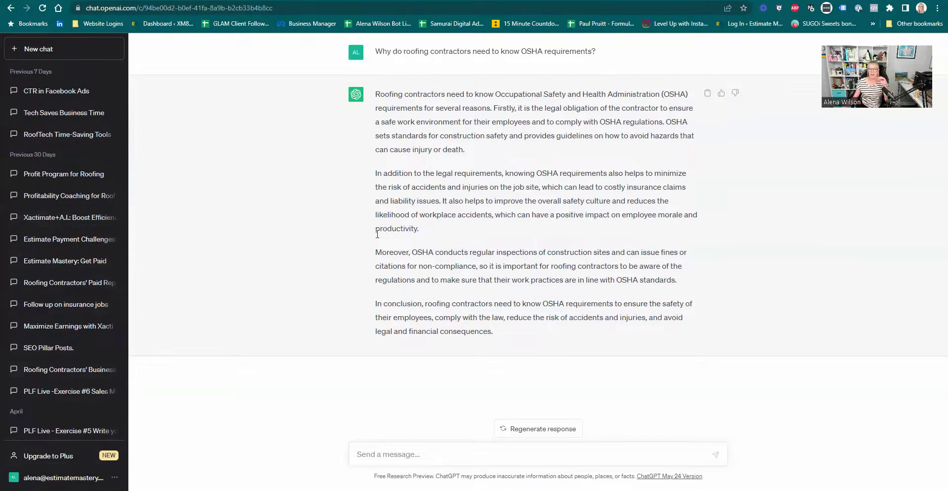
# Dismiss the share-link tip in the chat history and open the upgrade to ChatGPT Plus
pyautogui.scroll(-1, 85, 271)
pyautogui.scroll(-15, 85, 271)
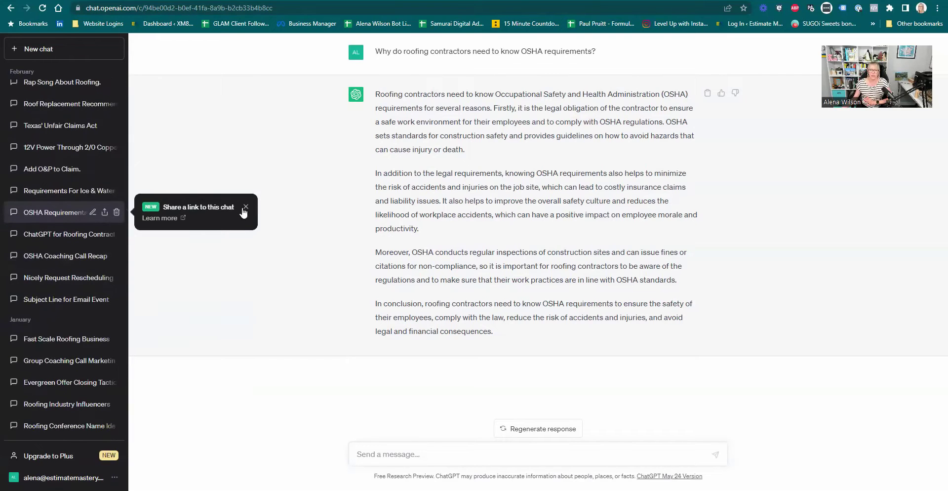
pyautogui.click(246, 207)
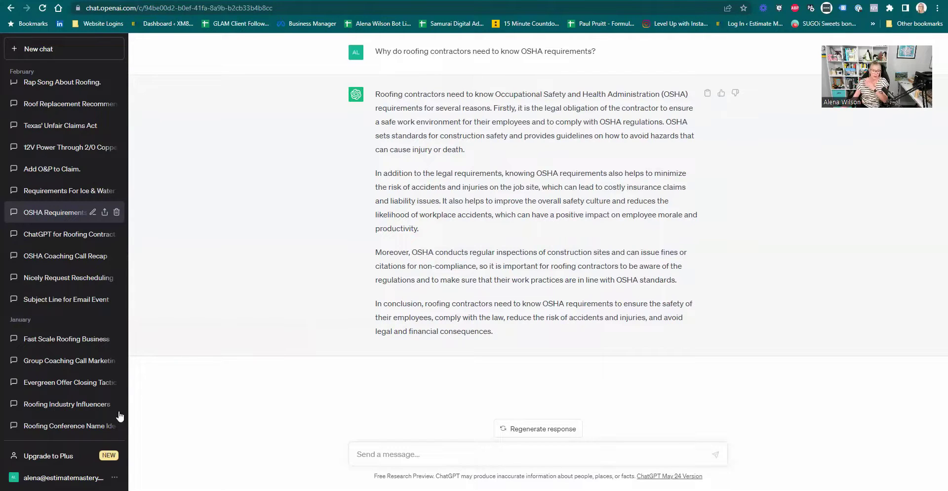
pyautogui.click(49, 456)
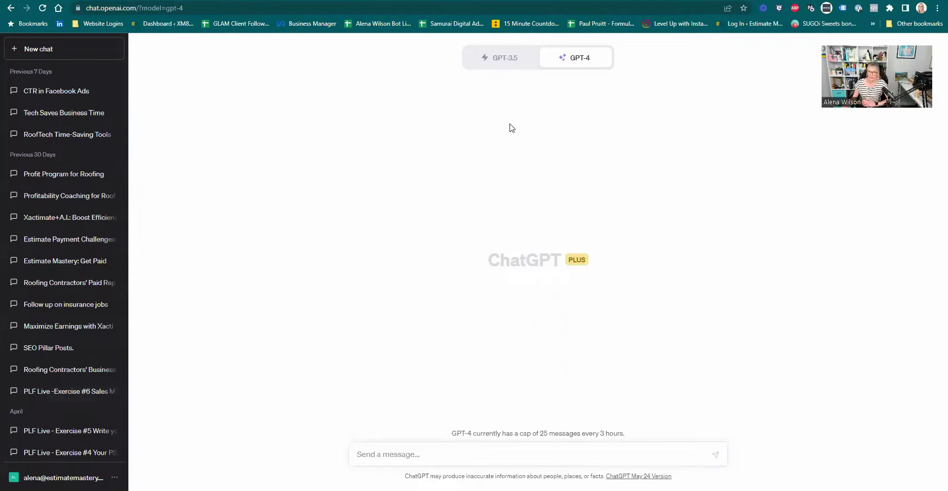
# Open the earlier February chat about how many times a roof can be replaced without replacing the sheathing
pyautogui.moveTo(580, 60)
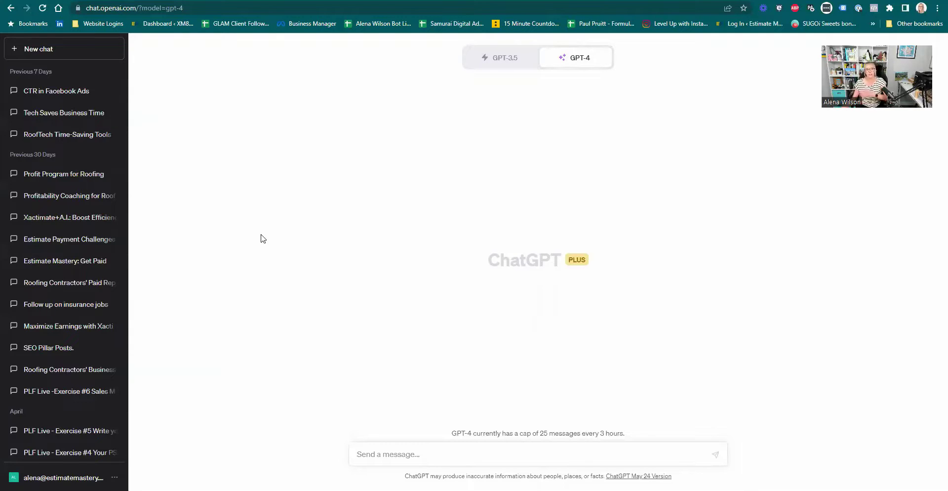
pyautogui.scroll(-7, 58, 281)
pyautogui.scroll(-4, 57, 282)
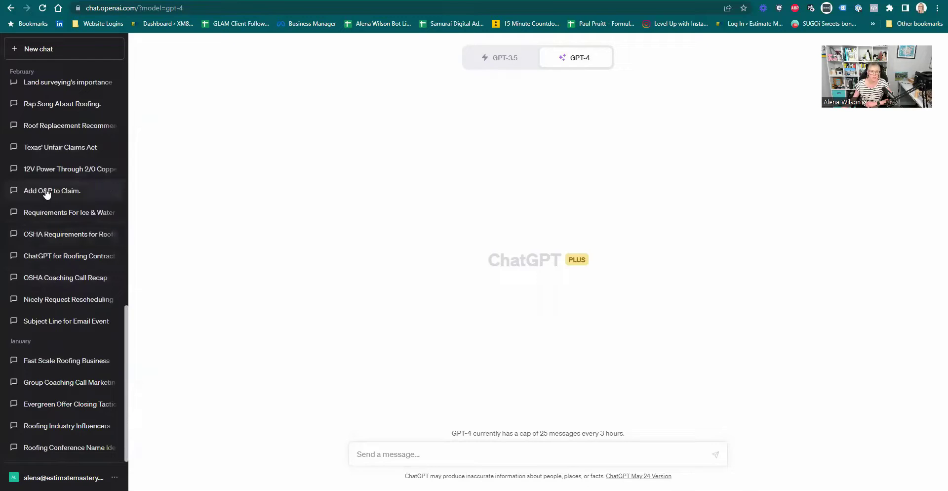
pyautogui.scroll(10, 54, 163)
pyautogui.click(64, 133)
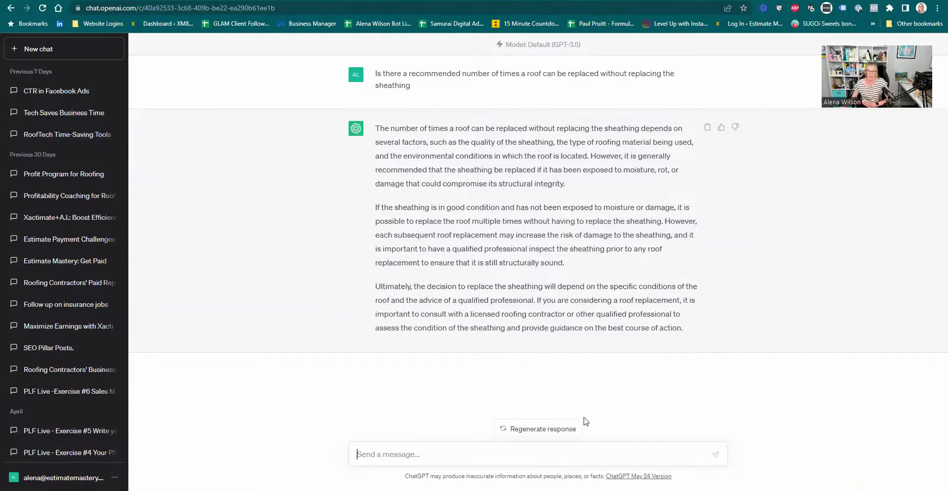
# Switch to the open Xactimate estimate and add a line item for 200 SF of 5/8" CDX plywood sheathing, RFG SH5/8
pyautogui.moveTo(551, 490)
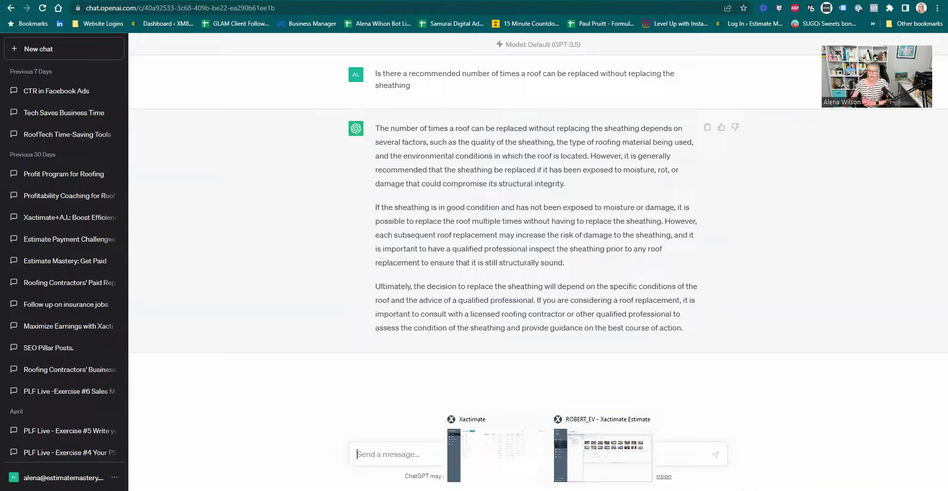
pyautogui.click(602, 454)
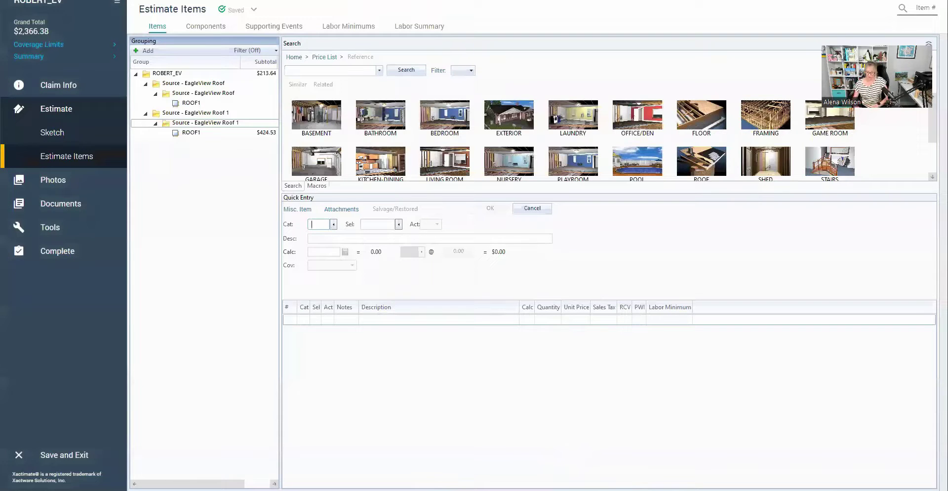
pyautogui.write('RFG')
pyautogui.press('Tab')
pyautogui.write('SH')
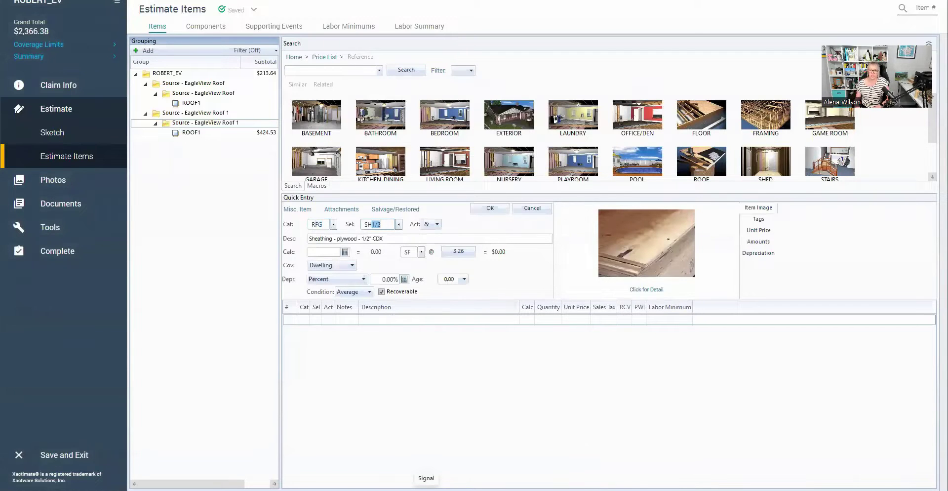
pyautogui.write('5/8')
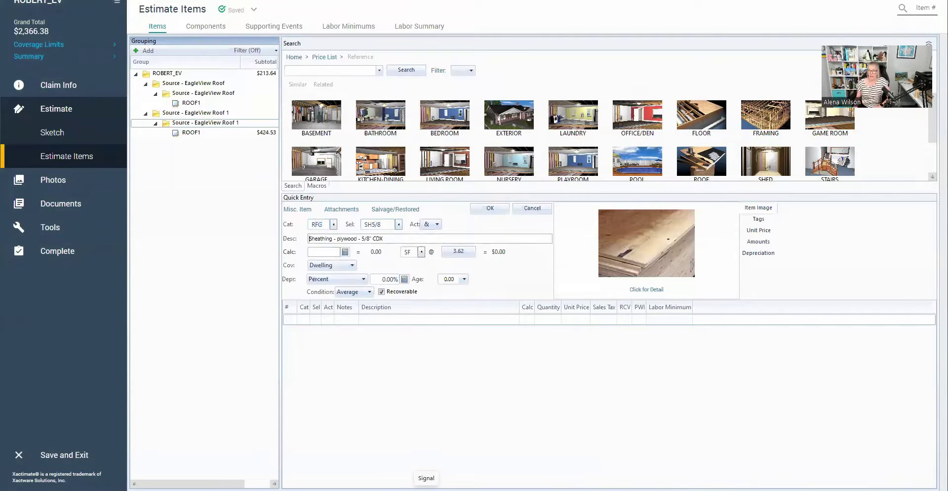
pyautogui.press('Tab')
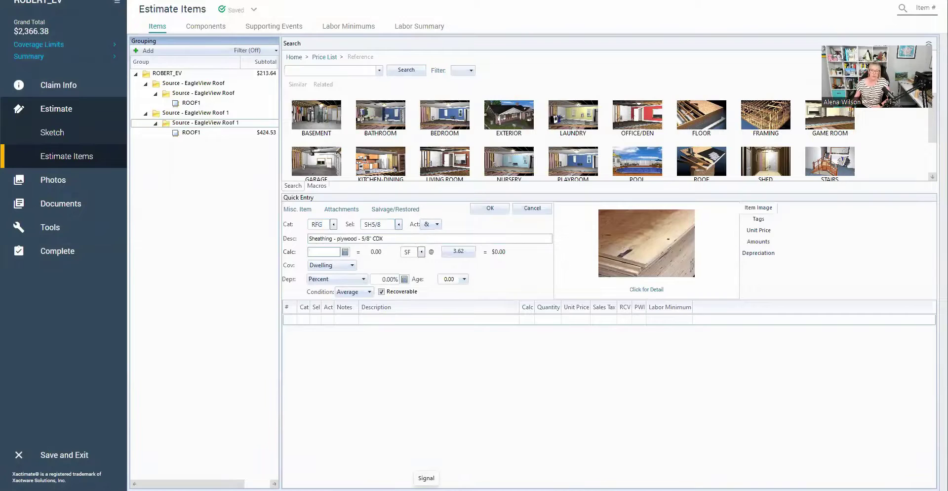
pyautogui.write('200')
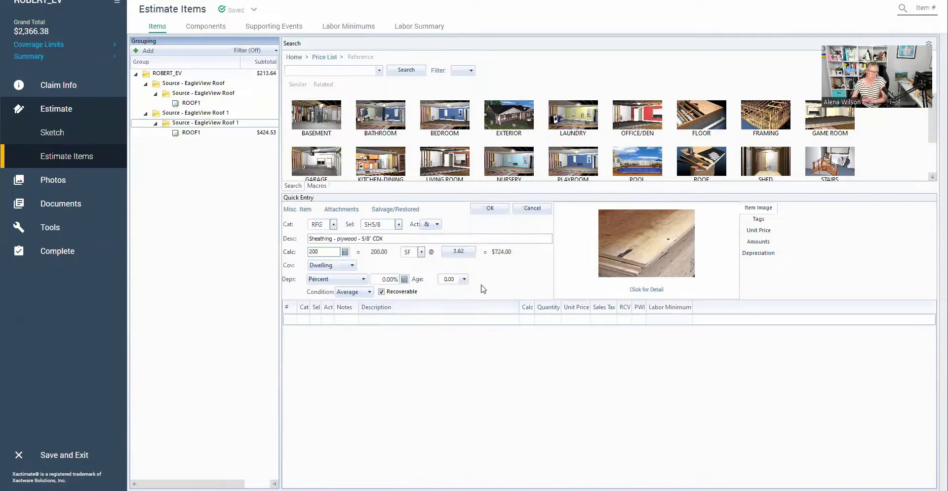
pyautogui.click(491, 210)
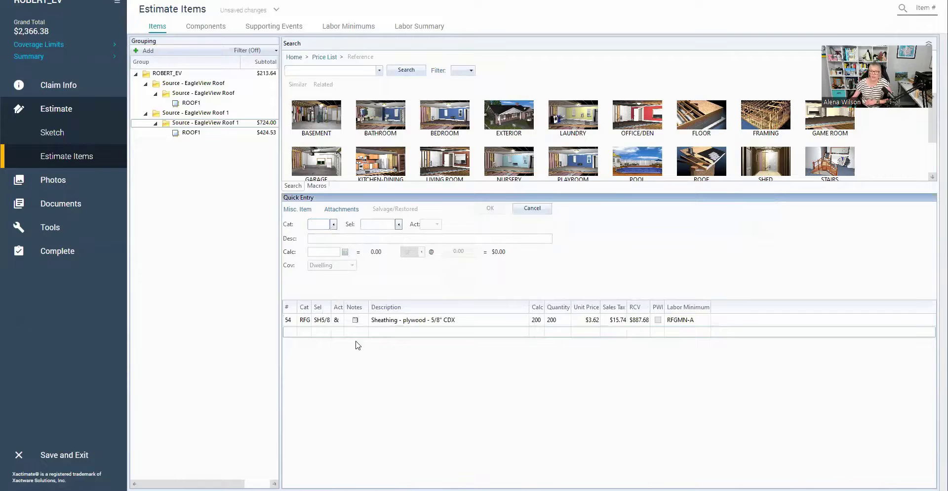
# Open the notes of the 5/8" plywood sheathing line item
pyautogui.click(287, 321)
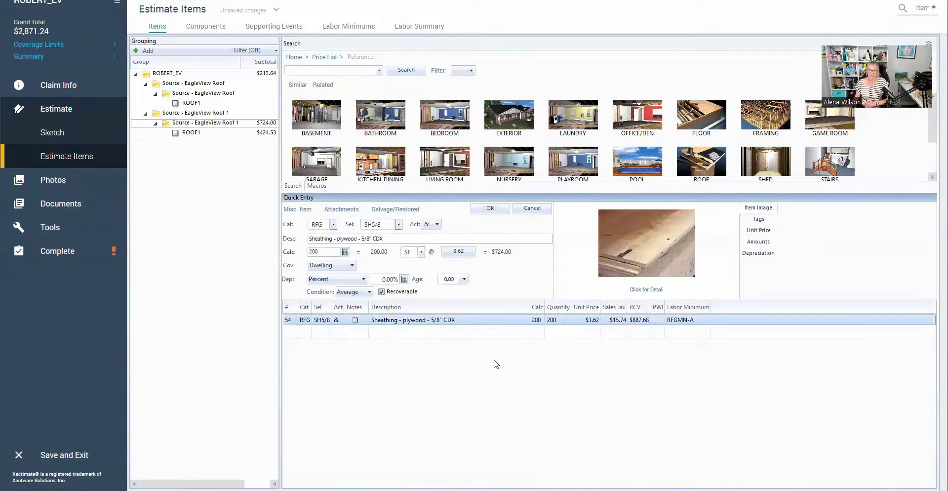
pyautogui.click(376, 334)
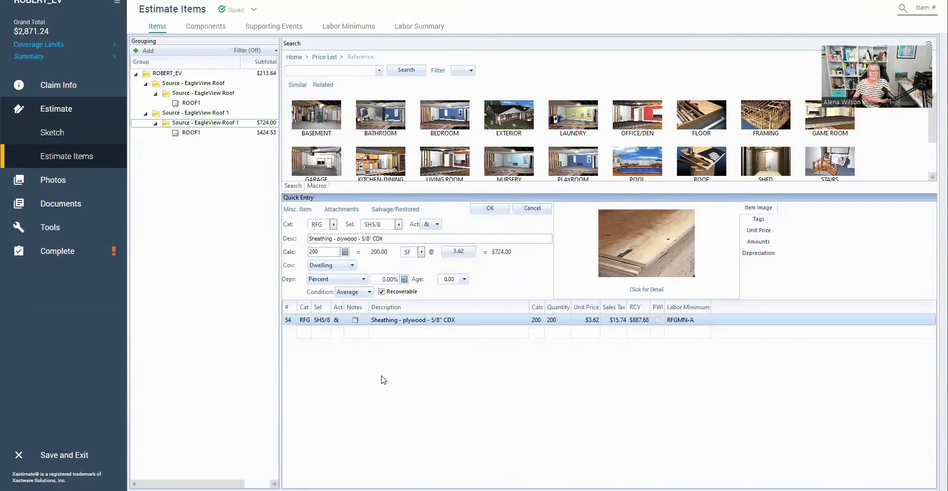
pyautogui.click(357, 321)
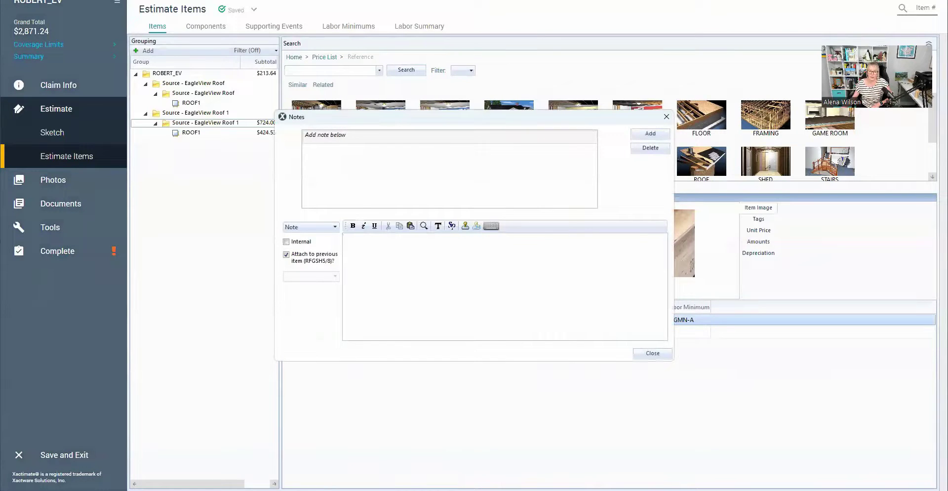
# Switch to ChatGPT and copy the passage from "each subsequent roof replacement may increase the risk" through "still structurally sound."
pyautogui.click(456, 473)
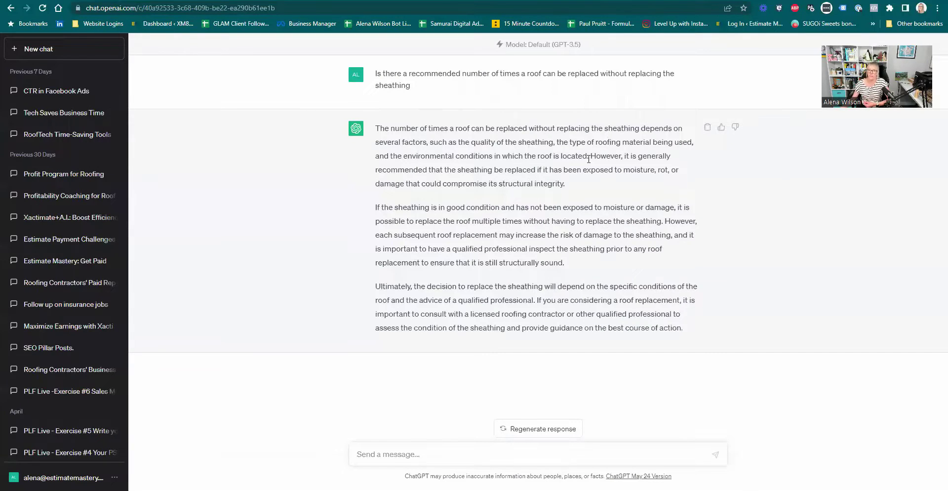
pyautogui.moveTo(586, 158); pyautogui.dragTo(629, 186)
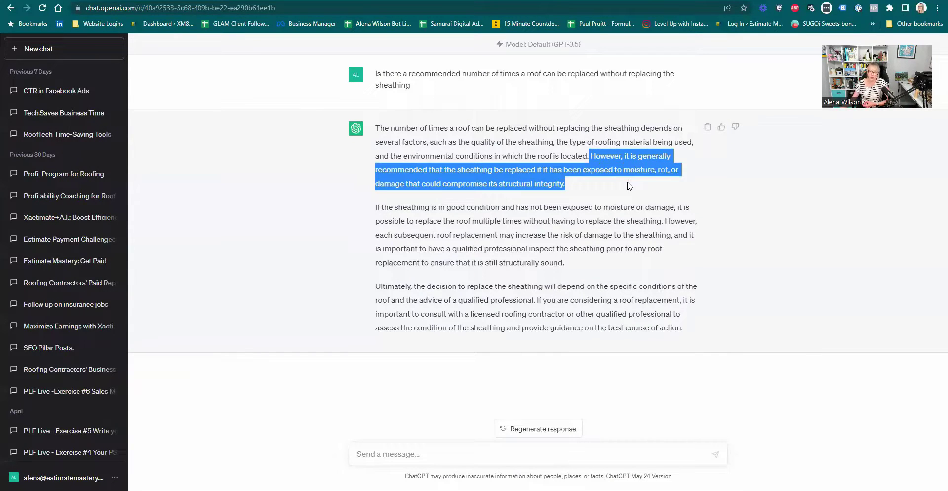
pyautogui.click(622, 182)
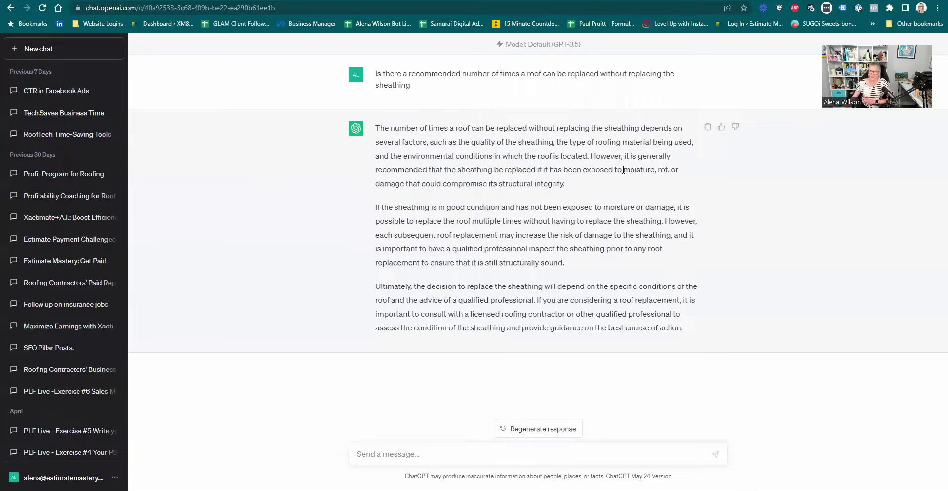
pyautogui.moveTo(377, 235); pyautogui.dragTo(510, 254)
pyautogui.rightClick(511, 254)
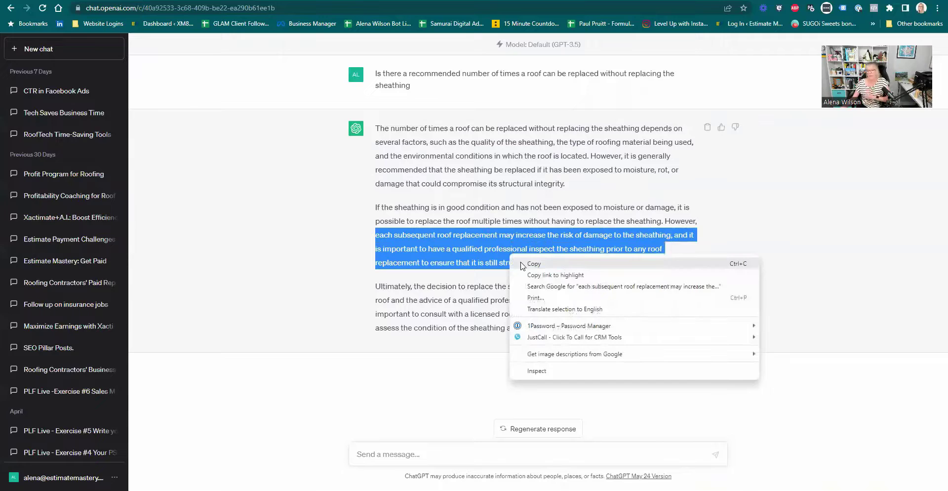
pyautogui.click(533, 264)
# Look through the earlier chats on OSHA requirements and on ice and water shield requirements
pyautogui.click(549, 490)
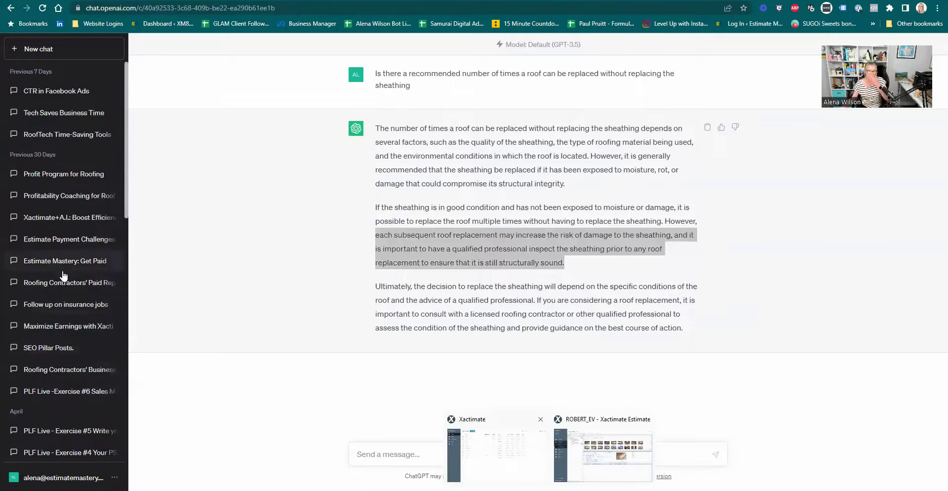
pyautogui.scroll(-1, 113, 257)
pyautogui.scroll(-12, 59, 297)
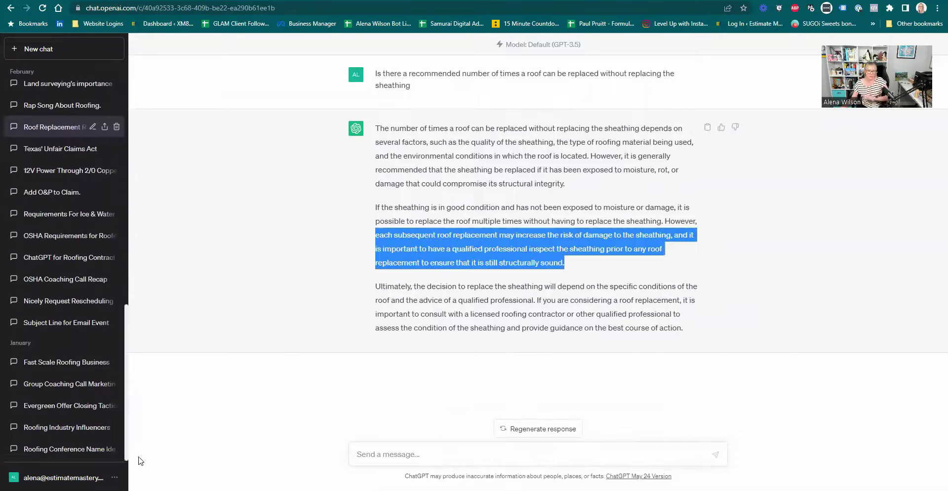
pyautogui.click(69, 239)
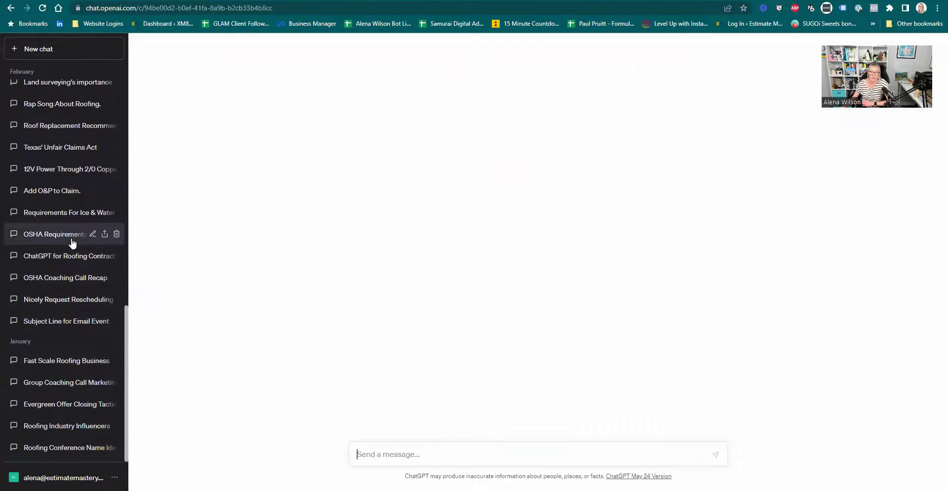
pyautogui.click(56, 217)
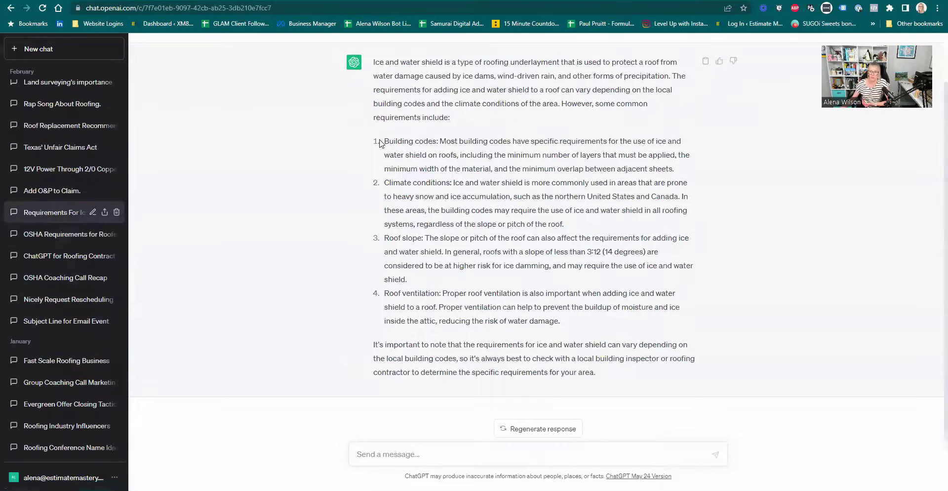
pyautogui.click(40, 229)
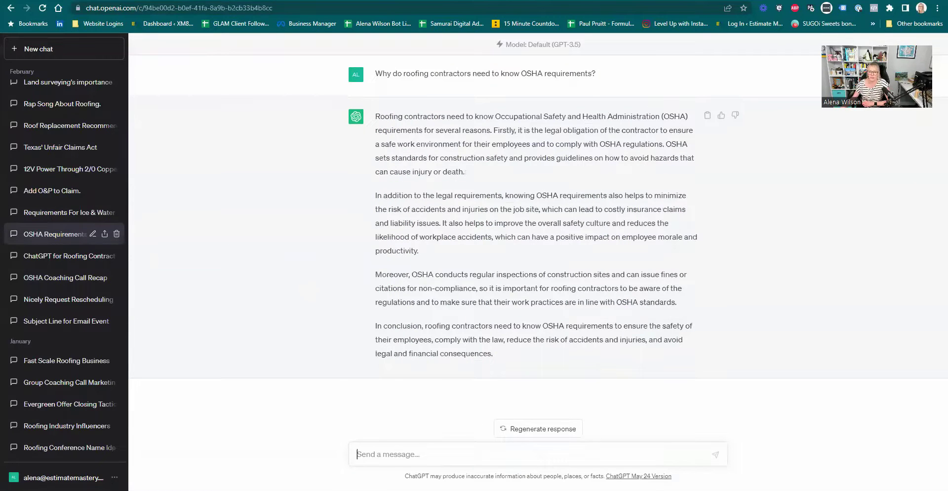
# Switch to Xactimate, enter the copied passage as the sheathing note starting with a capital "Each", and select its text after "sheathing,"
pyautogui.click(585, 458)
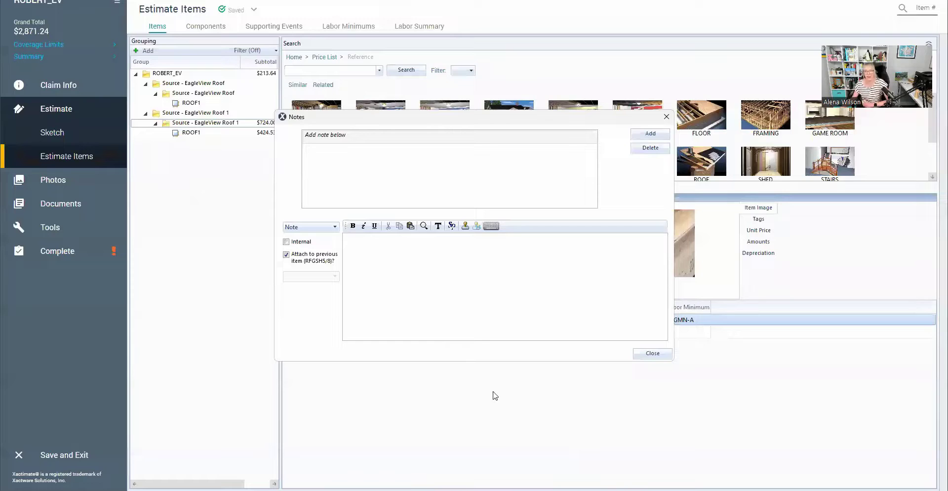
pyautogui.click(430, 302)
pyautogui.write('Each subsequent roof replacement may increase the risk of damage to the sheathing, and it is important to have a qualified professional inspect the sheathing prior to any roof replacement to ensure that it is still structurally sound.')
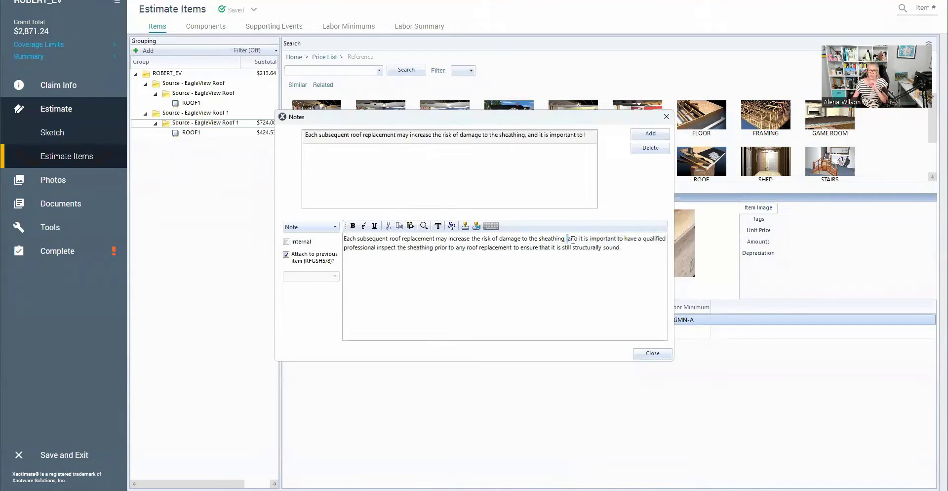
pyautogui.moveTo(568, 238); pyautogui.dragTo(630, 255)
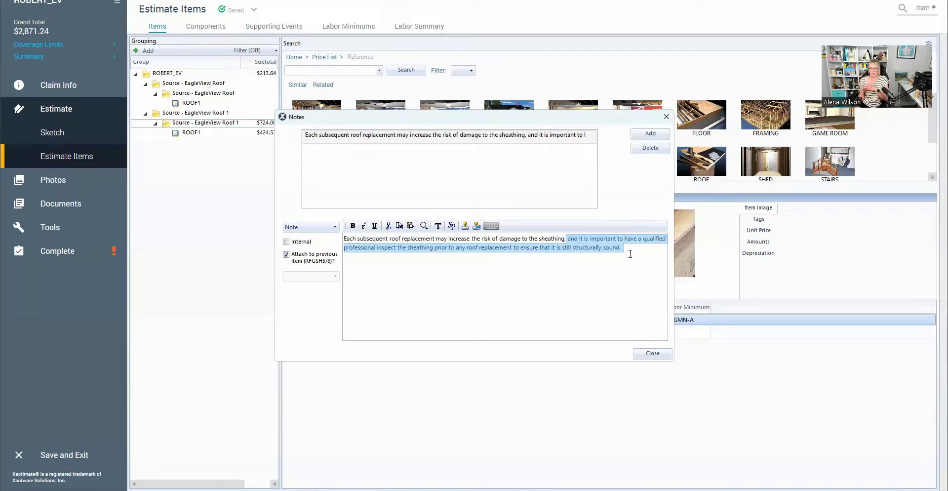
# Switch to ChatGPT and copy the "Roof slope" explanation, without its heading, from the ice and water shield chat
pyautogui.hotkey('alt', 'Tab')
pyautogui.scroll(1, 415, 357)
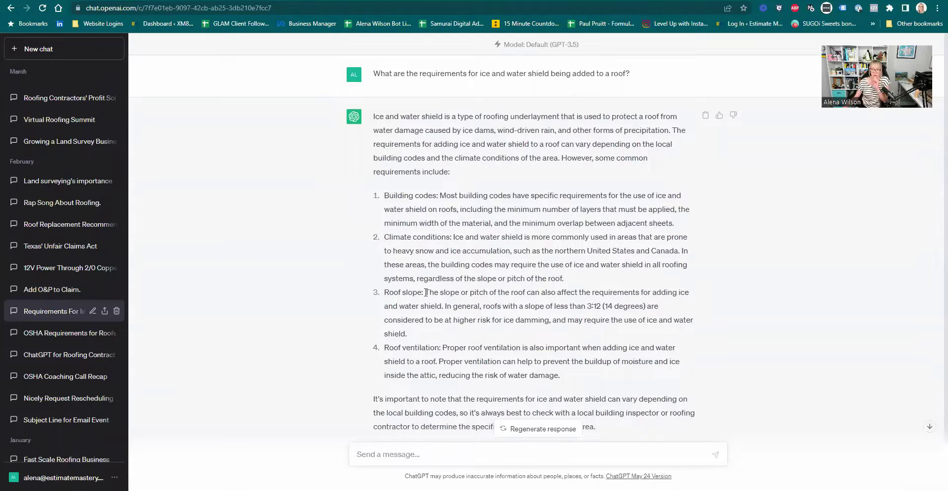
pyautogui.moveTo(426, 292); pyautogui.dragTo(434, 340)
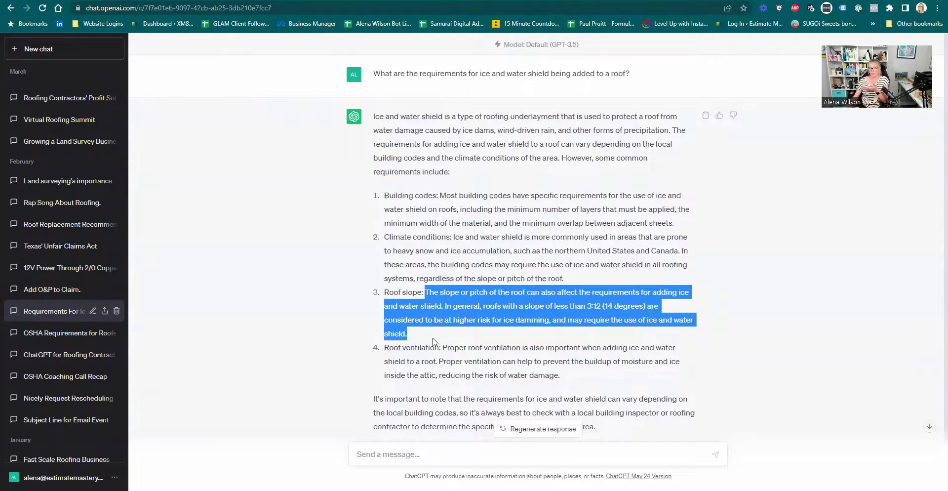
pyautogui.rightClick(440, 311)
pyautogui.click(456, 319)
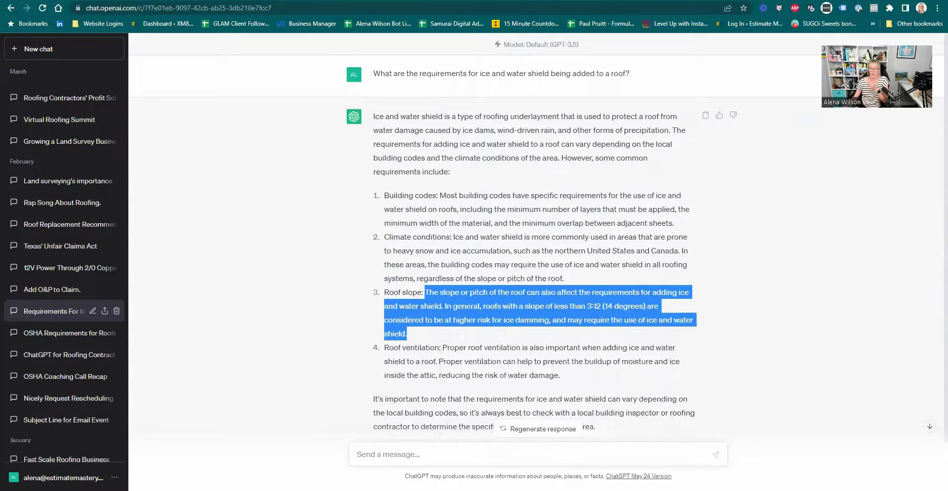
# Switch to Xactimate and add a line item for 500 SF of ice & water barrier, RFG IWS, under the second ROOF1
pyautogui.click(595, 459)
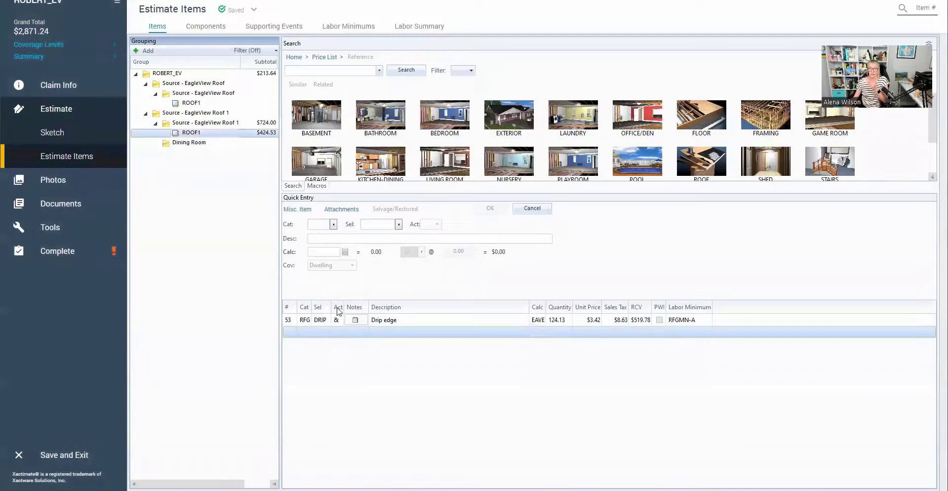
pyautogui.click(321, 224)
pyautogui.write('RFG IBRMVN')
pyautogui.press('Return')
pyautogui.write('IWS')
pyautogui.press('Return')
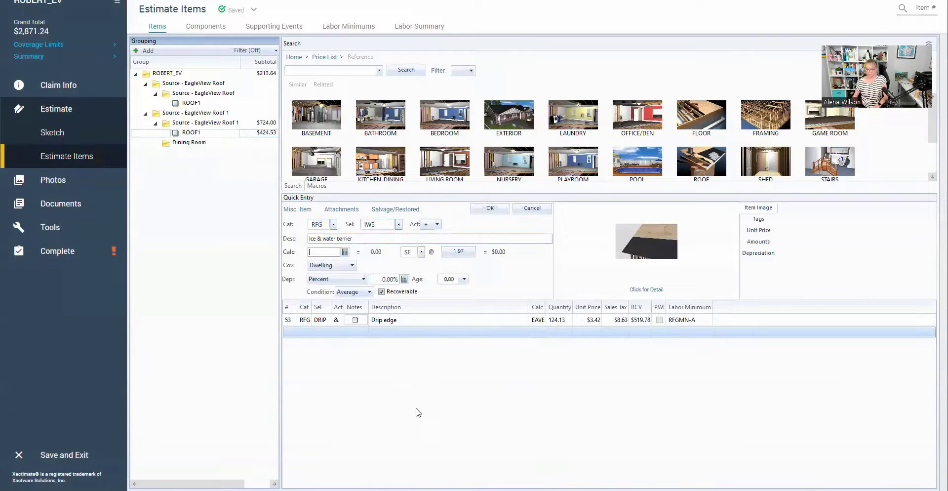
pyautogui.write('500')
pyautogui.press('Return')
# Paste the copied roof slope passage as the ice & water barrier item's note and save it as a note template coded "IWS CHAT GPT NOTE"
pyautogui.click(354, 335)
pyautogui.hotkey('ctrl', 'v')
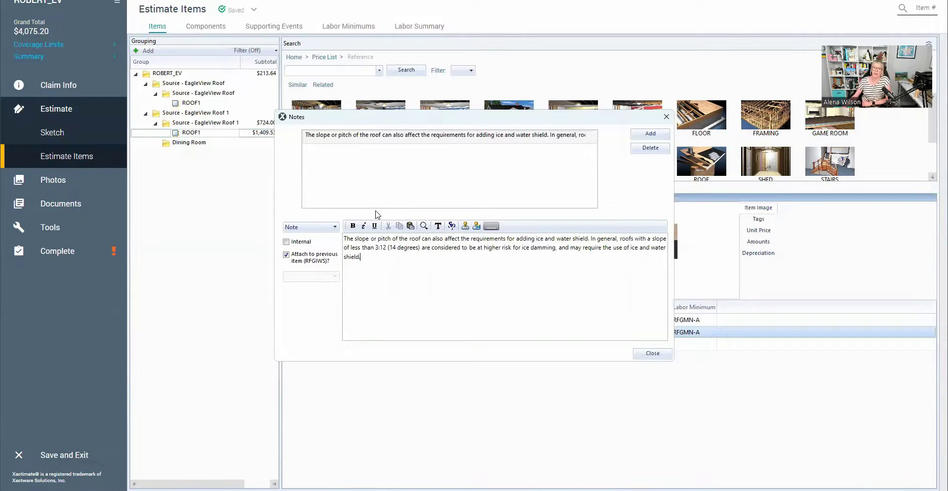
pyautogui.click(477, 227)
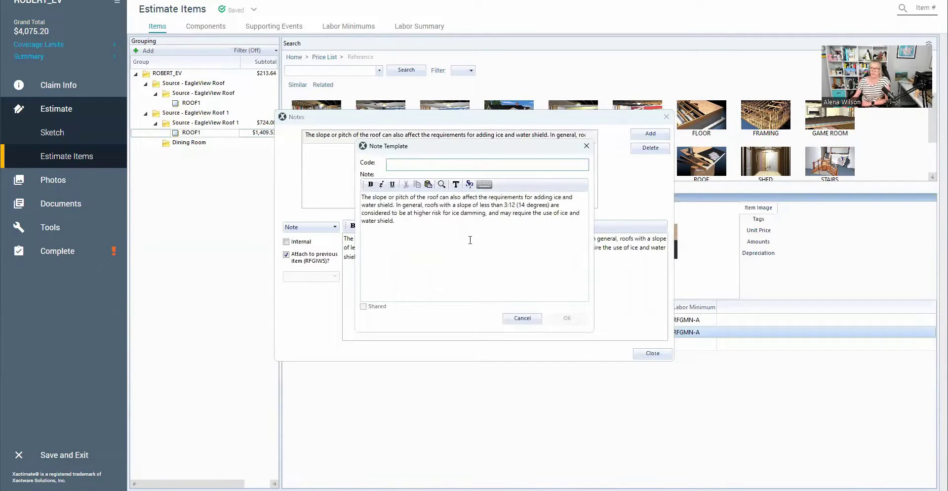
pyautogui.write('IWS')
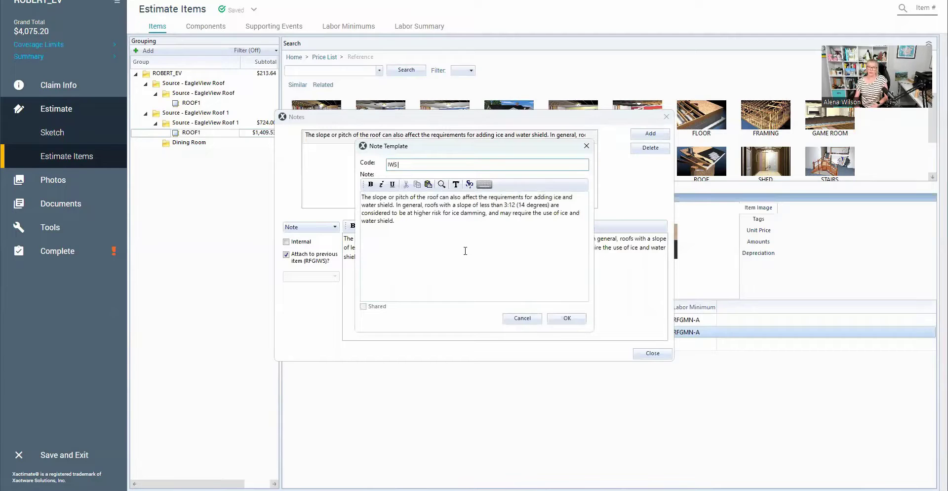
pyautogui.write(' CHAT GPT NOTE')
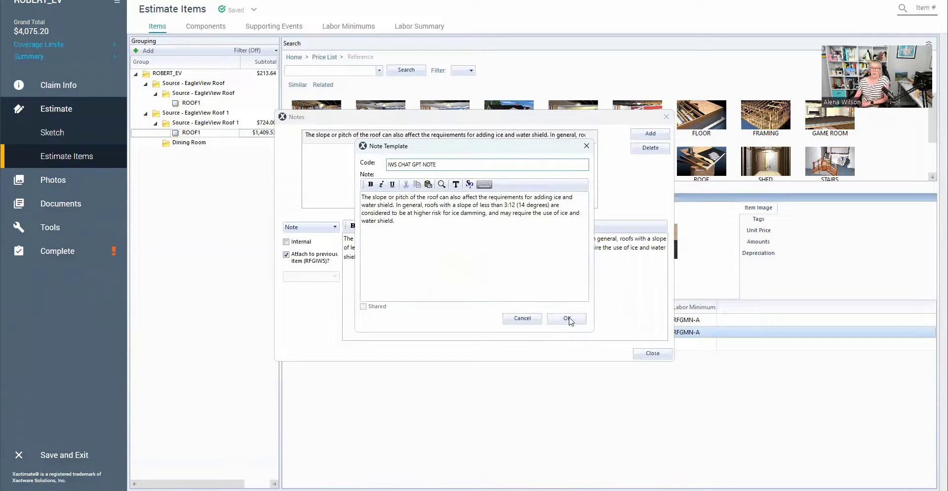
pyautogui.click(567, 318)
pyautogui.click(651, 353)
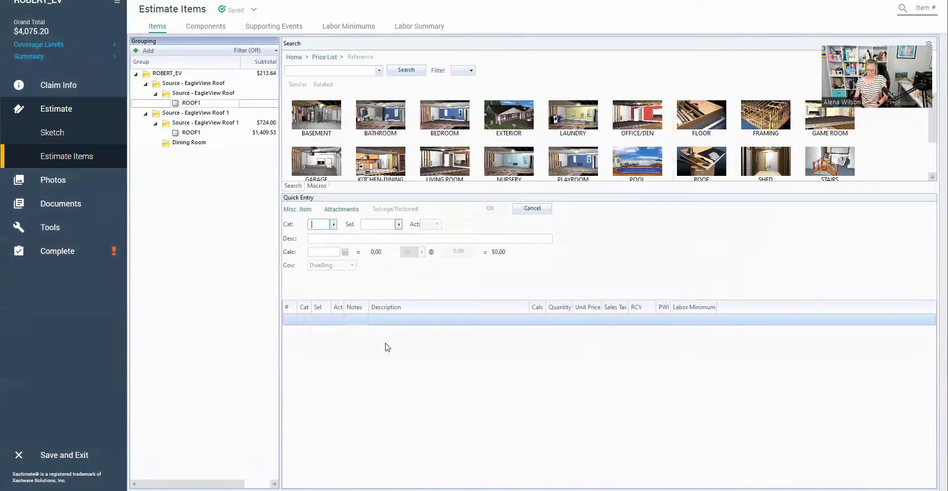
# Add a line item for 150 SF of ice & water barrier, RFG IWS, under the first ROOF1
pyautogui.write('RFG')
pyautogui.press('Tab')
pyautogui.write('IW')
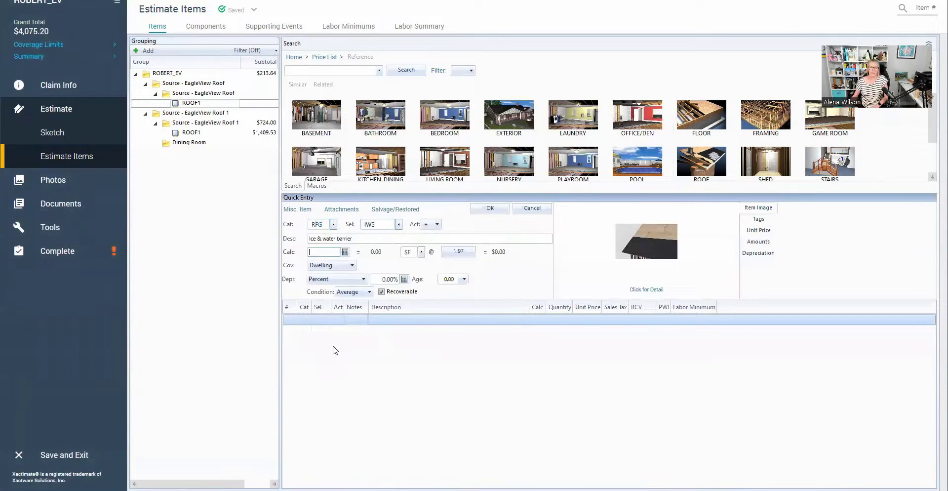
pyautogui.write('150')
pyautogui.click(490, 209)
# Find the "IWS CHAT GPT NOTE" template by searching for "iws" and insert it as the note of the new ice & water barrier item
pyautogui.click(355, 319)
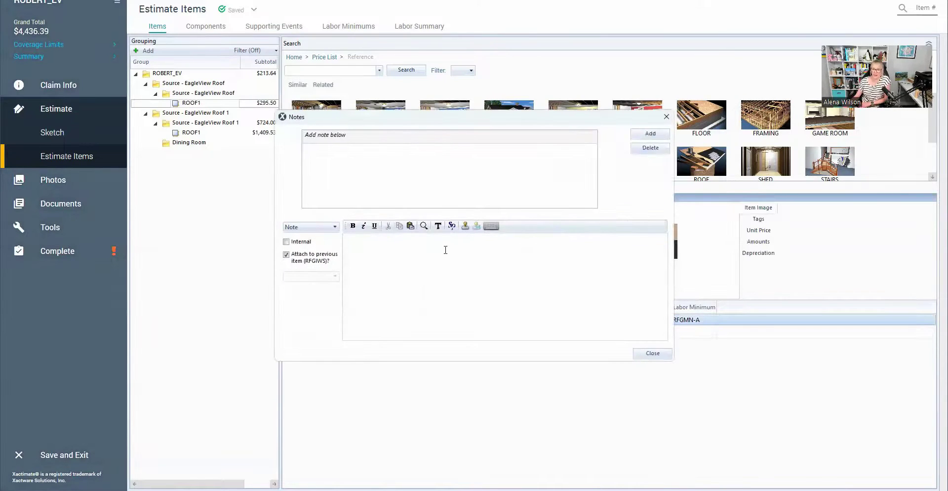
pyautogui.click(466, 226)
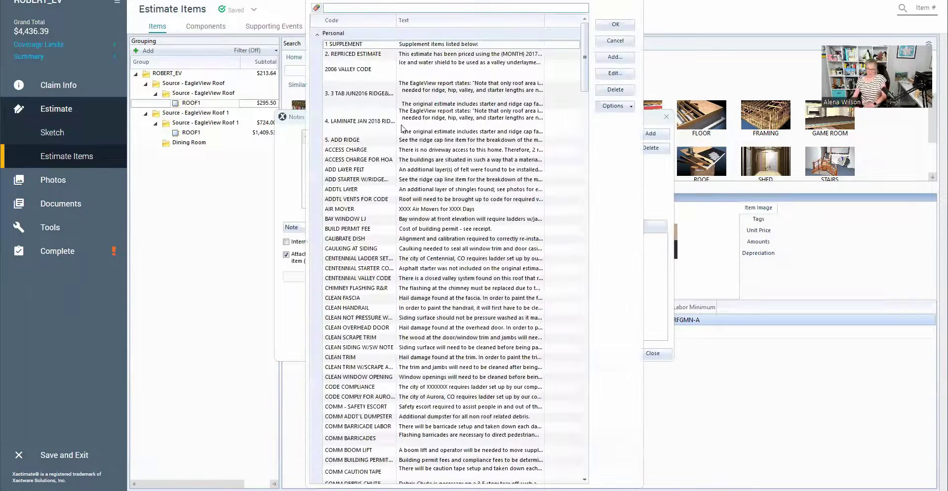
pyautogui.write('iws')
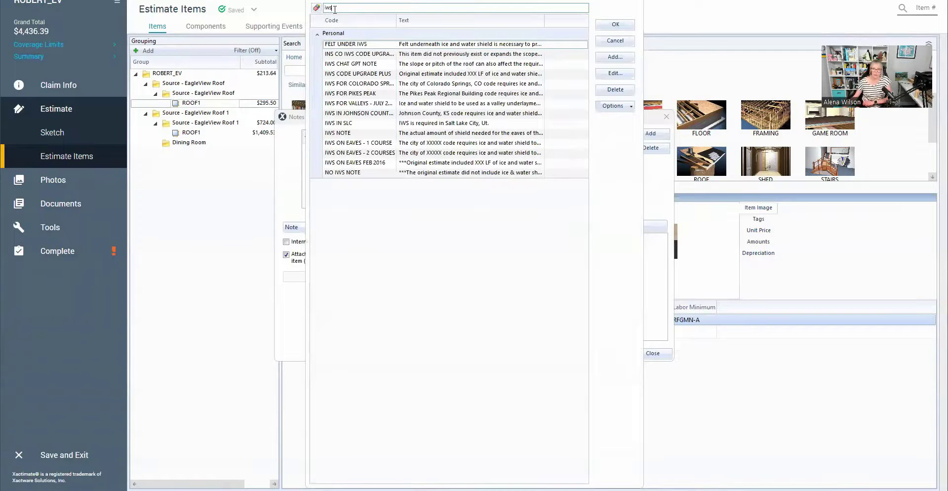
pyautogui.click(314, 8)
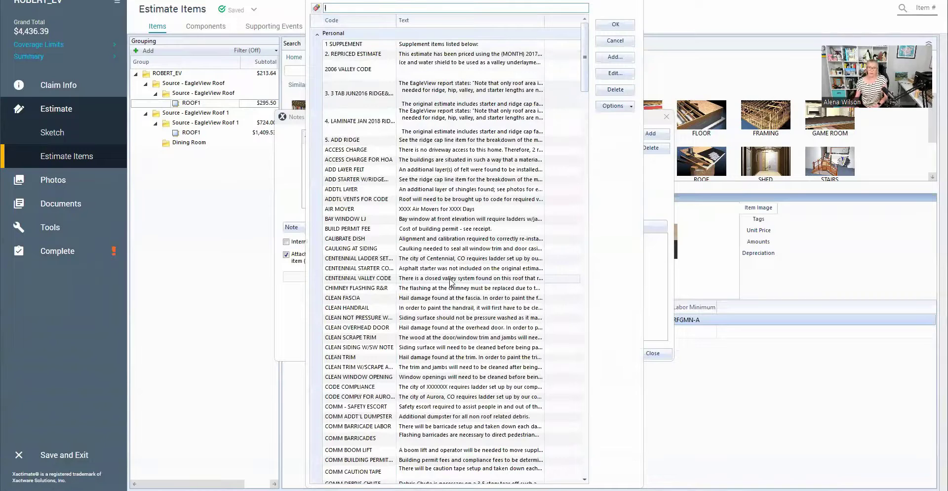
pyautogui.write('iws')
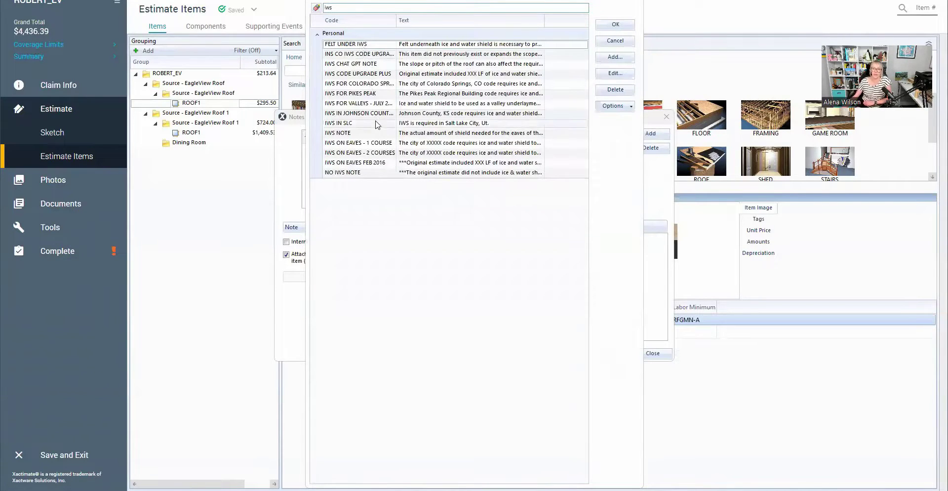
pyautogui.click(366, 64)
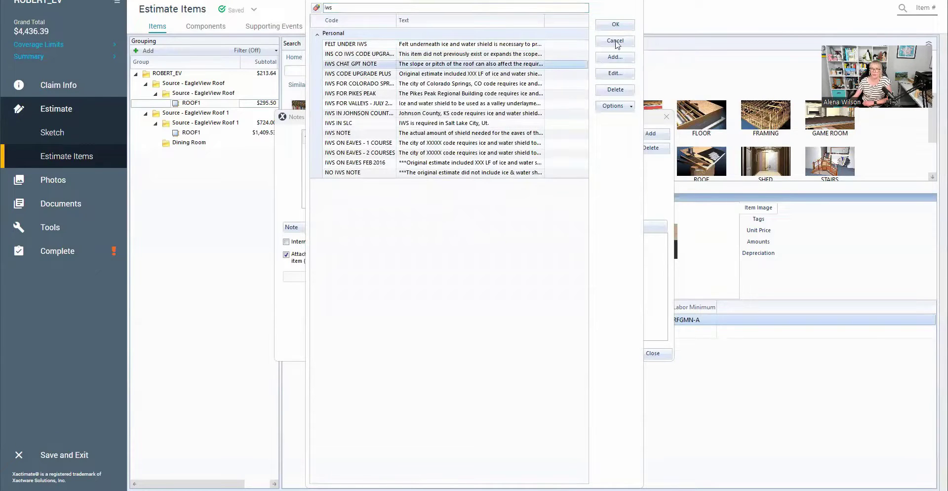
pyautogui.click(616, 25)
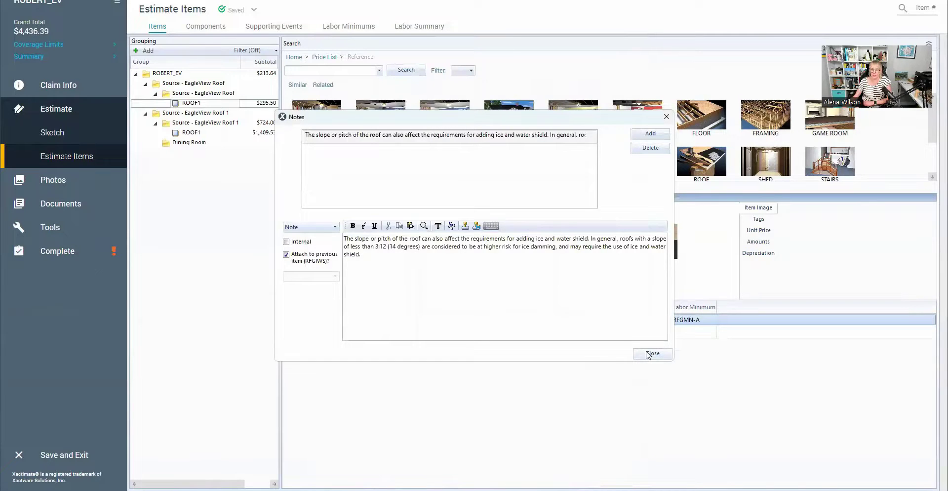
pyautogui.click(652, 354)
# Switch to ChatGPT and ask in a new chat "What are the requirements to clean an exterior surface before painting?"
pyautogui.click(469, 465)
pyautogui.click(71, 52)
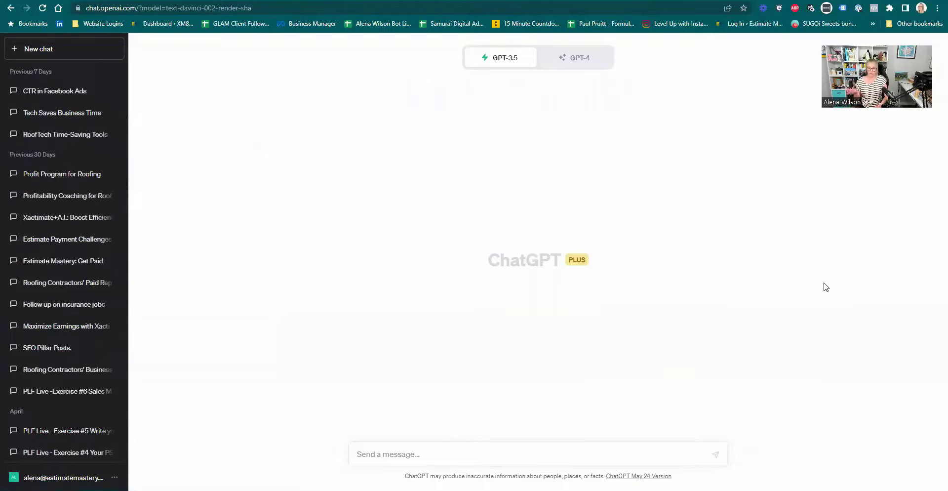
pyautogui.hotkey('ctrl', 'v')
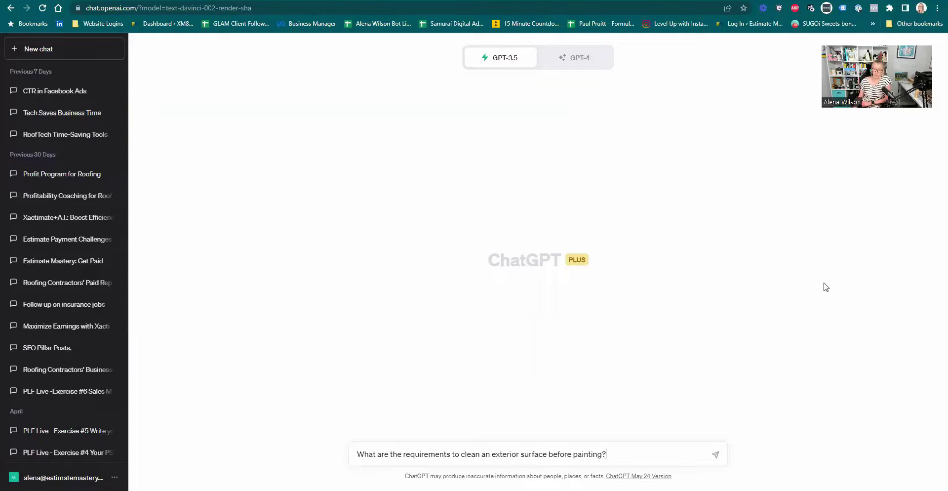
pyautogui.press('Return')
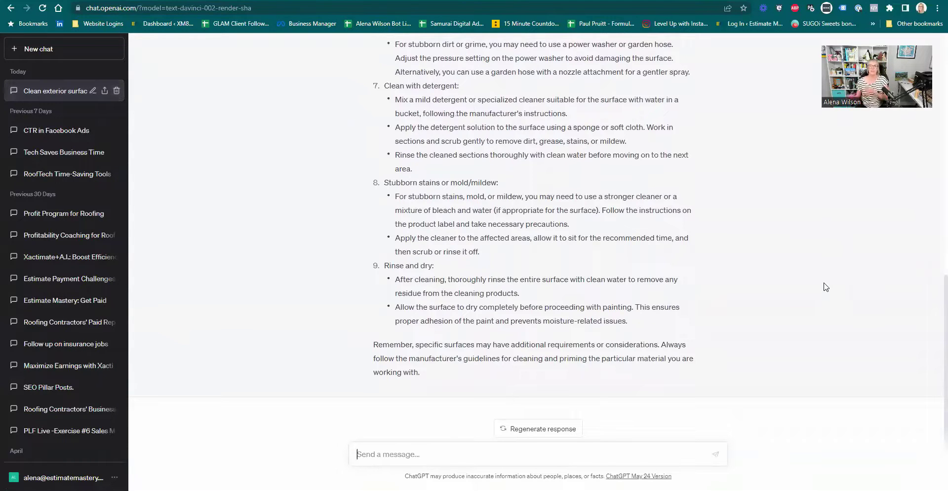
# Read through the answer about cleaning an exterior surface before painting and compare it with the question asked
pyautogui.scroll(15, 826, 286)
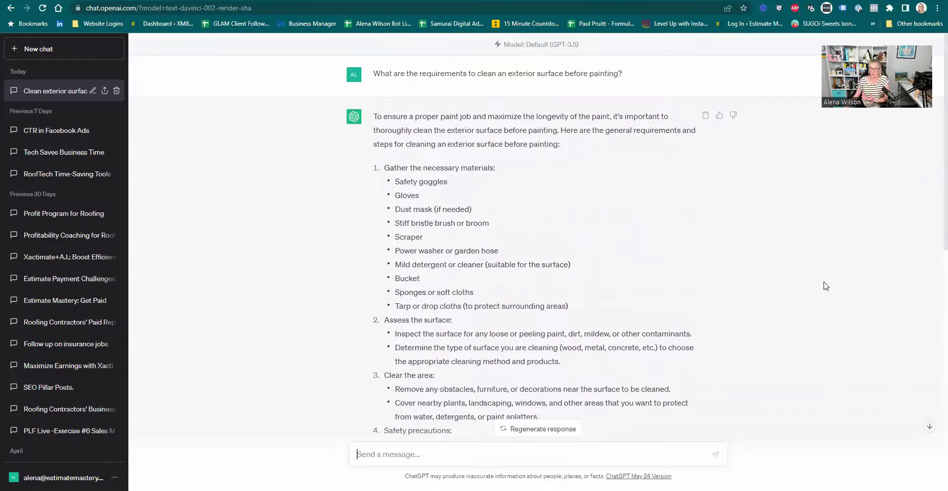
pyautogui.scroll(-5, 592, 306)
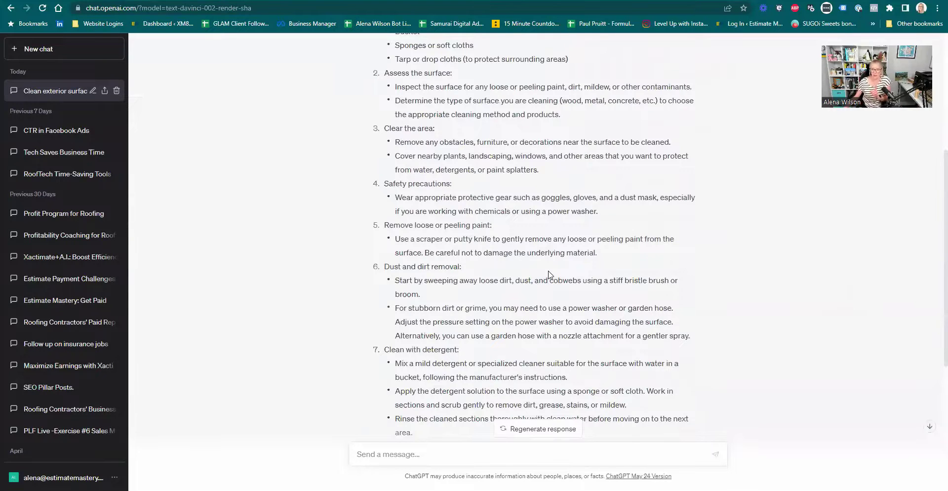
pyautogui.scroll(5, 551, 274)
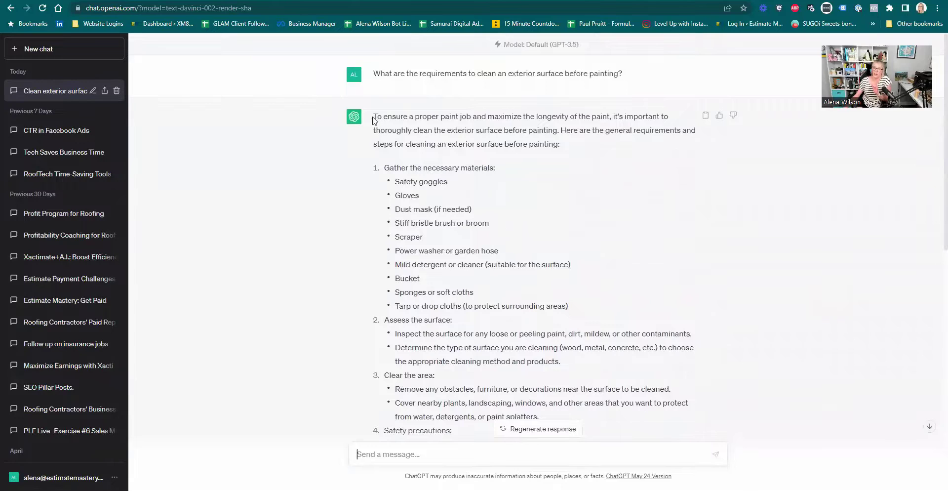
pyautogui.moveTo(374, 119)
pyautogui.mouseDown()
pyautogui.moveTo(603, 120)
pyautogui.moveTo(583, 152)
pyautogui.mouseUp()
pyautogui.click(539, 138)
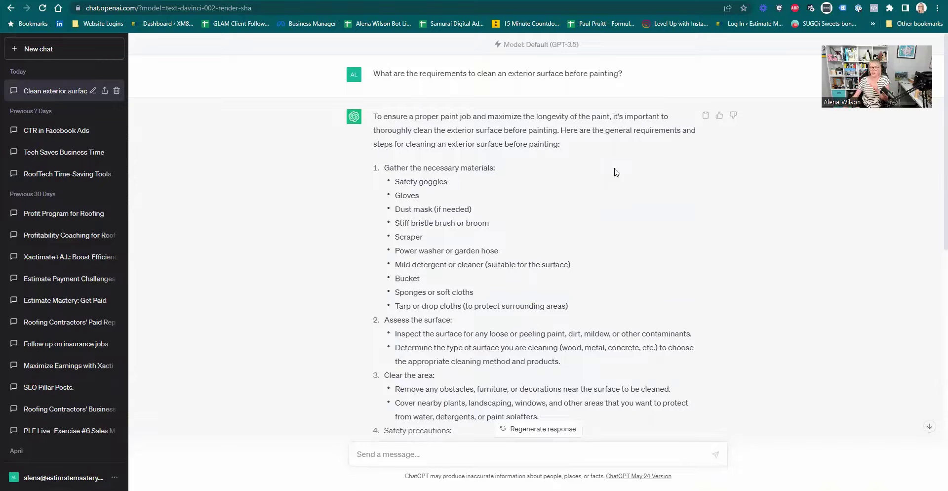
pyautogui.scroll(-1, 616, 258)
pyautogui.scroll(-5, 616, 257)
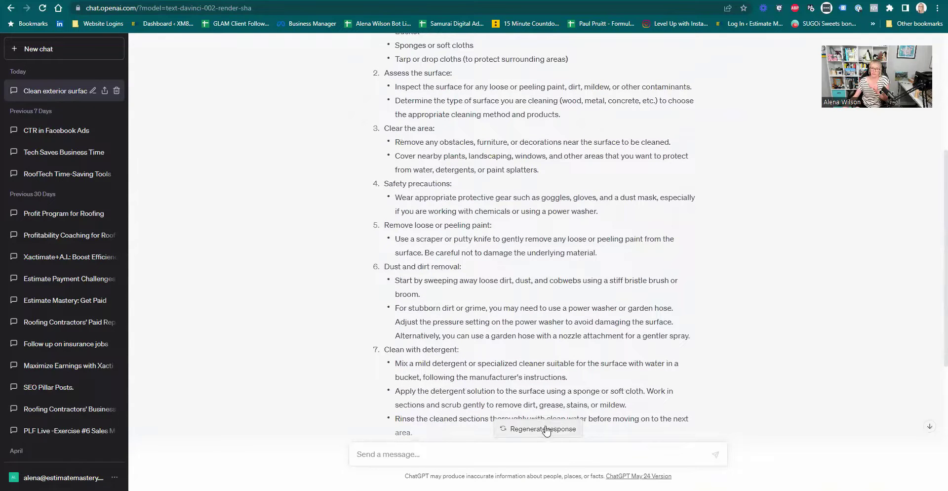
pyautogui.scroll(5, 546, 431)
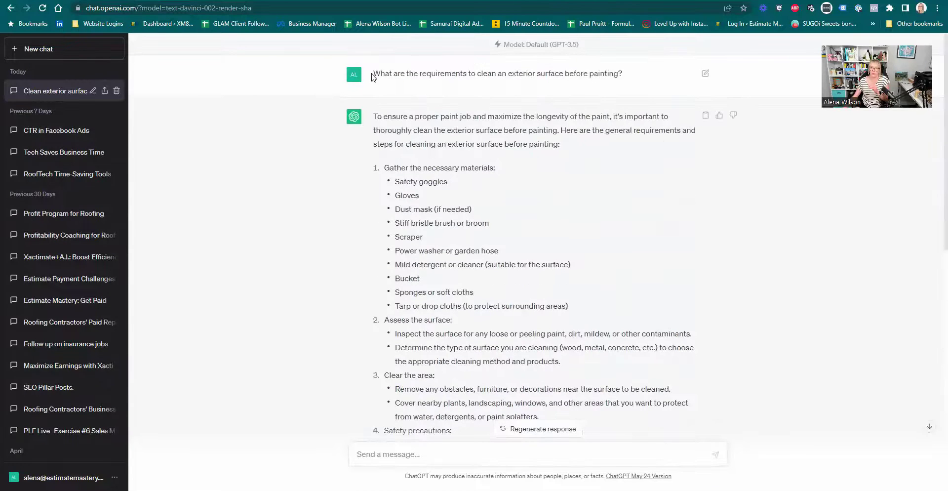
pyautogui.moveTo(374, 74); pyautogui.dragTo(628, 90)
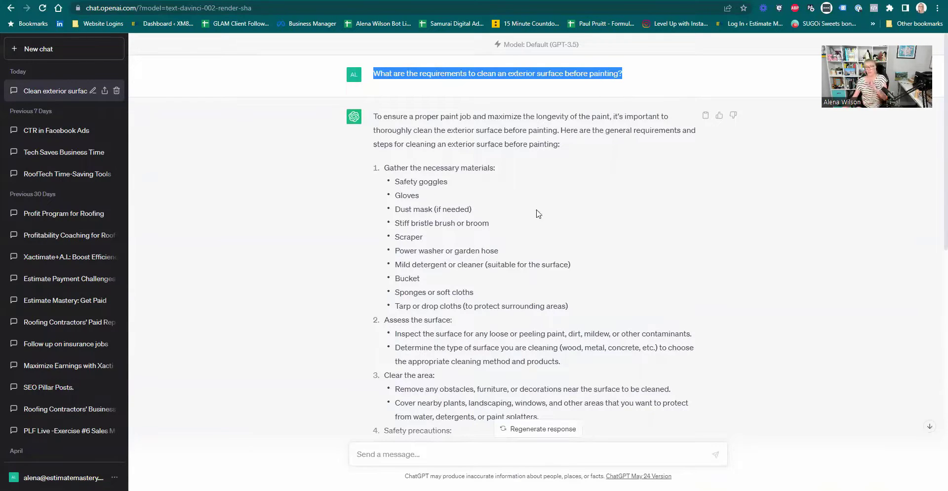
# Ask in the same chat "Why should I pressure wash the exterior of a home before painting?"
pyautogui.click(469, 458)
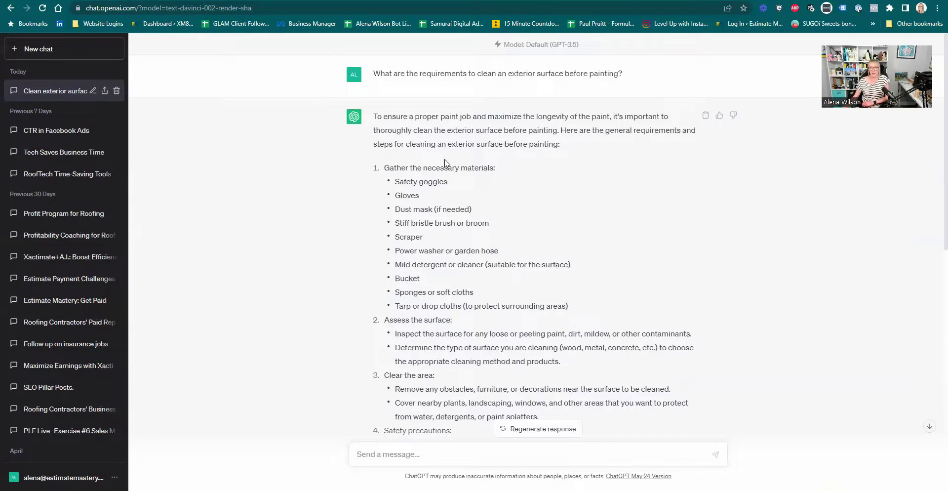
pyautogui.moveTo(375, 116); pyautogui.dragTo(488, 163)
pyautogui.write('Why should I pressure was the exterior of a home before painting?')
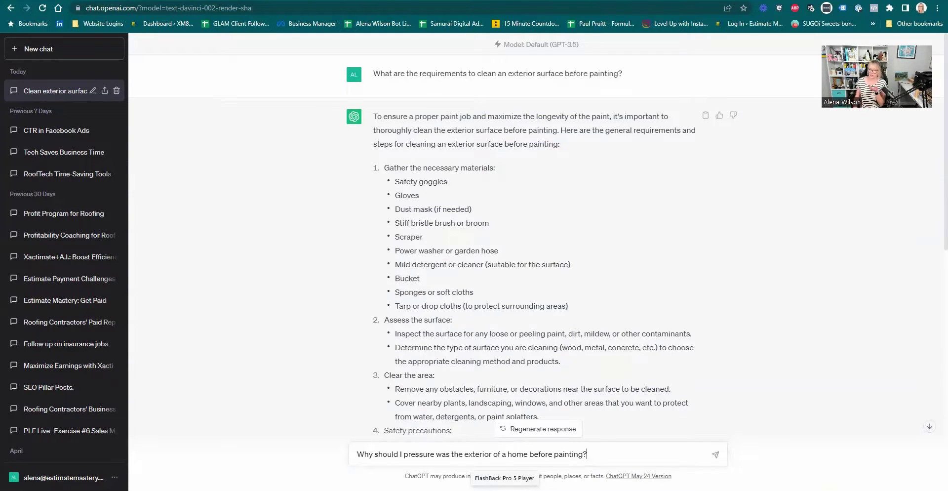
pyautogui.click(450, 454)
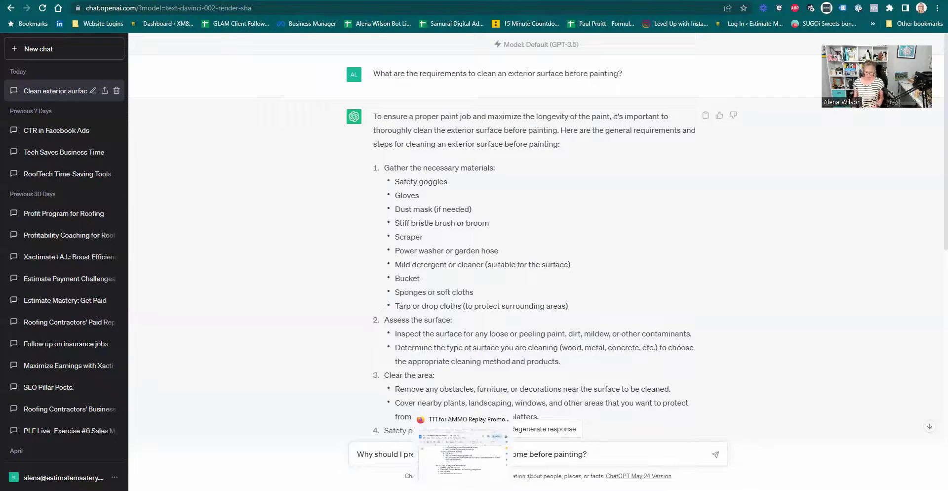
pyautogui.write('h')
pyautogui.press('Return')
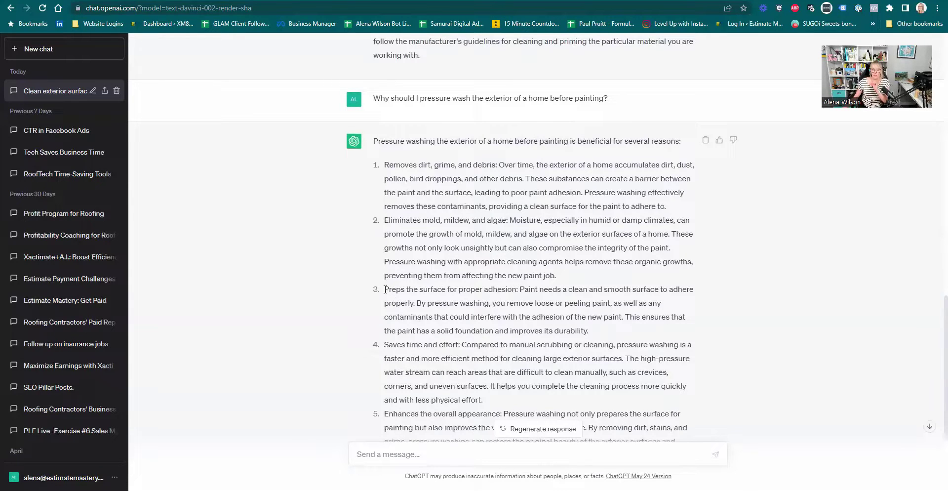
# Copy the third reason, "Preps the surface for proper adhesion", from the pressure washing answer and look back over the earlier cleaning answer
pyautogui.moveTo(385, 289)
pyautogui.mouseDown()
pyautogui.moveTo(699, 298)
pyautogui.moveTo(441, 284)
pyautogui.moveTo(410, 303)
pyautogui.moveTo(573, 316)
pyautogui.moveTo(662, 304)
pyautogui.moveTo(615, 327)
pyautogui.mouseUp()
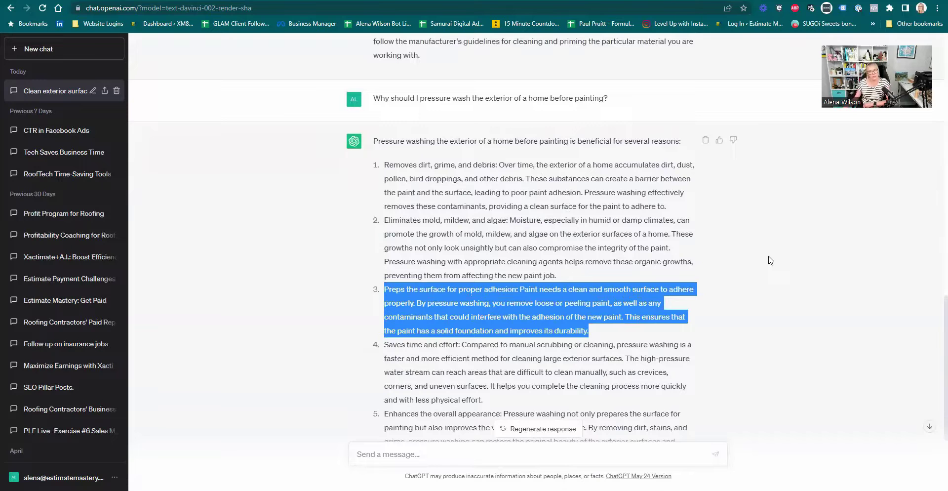
pyautogui.scroll(10, 774, 264)
pyautogui.scroll(4, 773, 265)
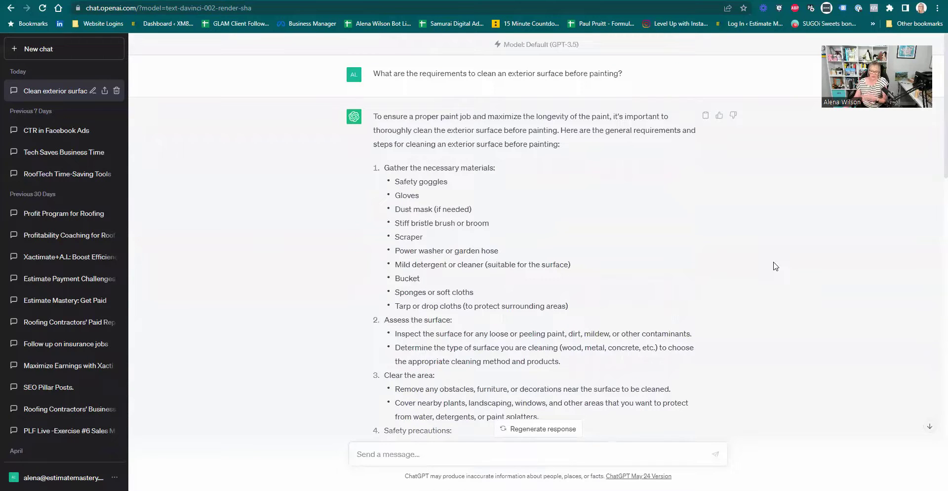
pyautogui.scroll(-15, 774, 266)
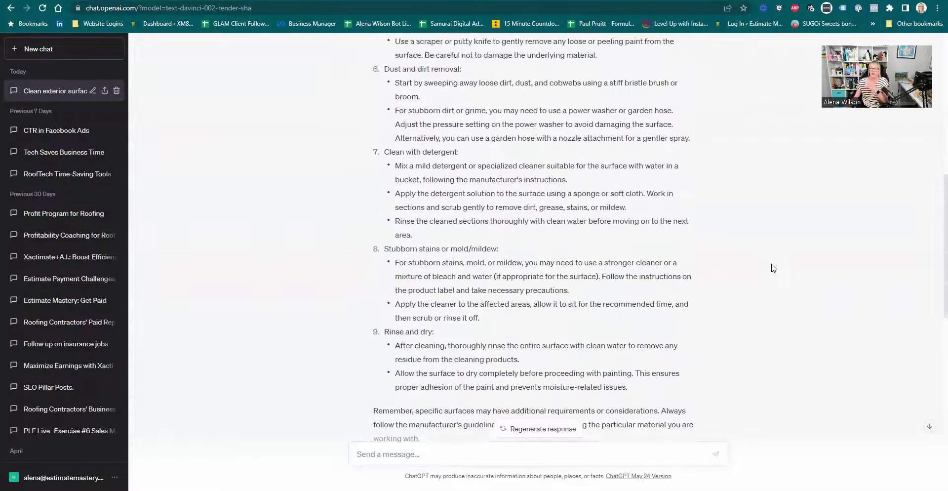
pyautogui.scroll(-4, 774, 270)
pyautogui.tripleClick(493, 357)
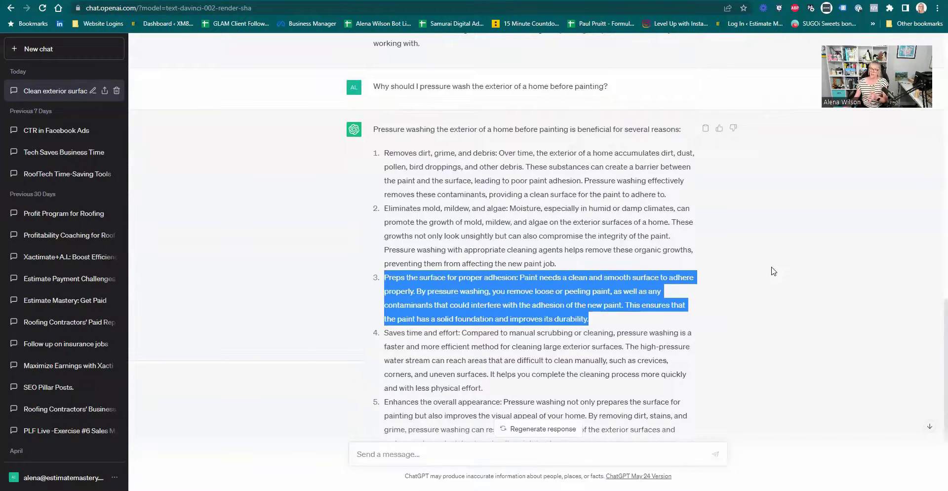
pyautogui.scroll(-3, 774, 271)
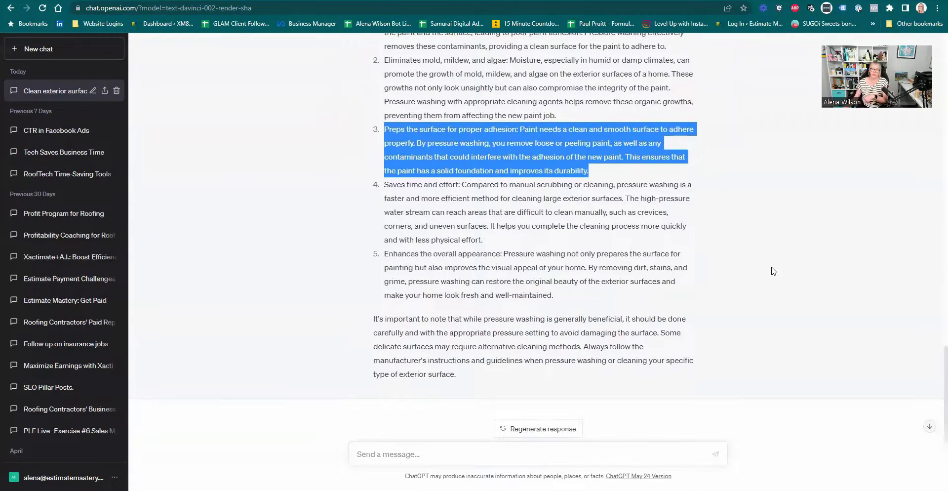
pyautogui.rightClick(537, 151)
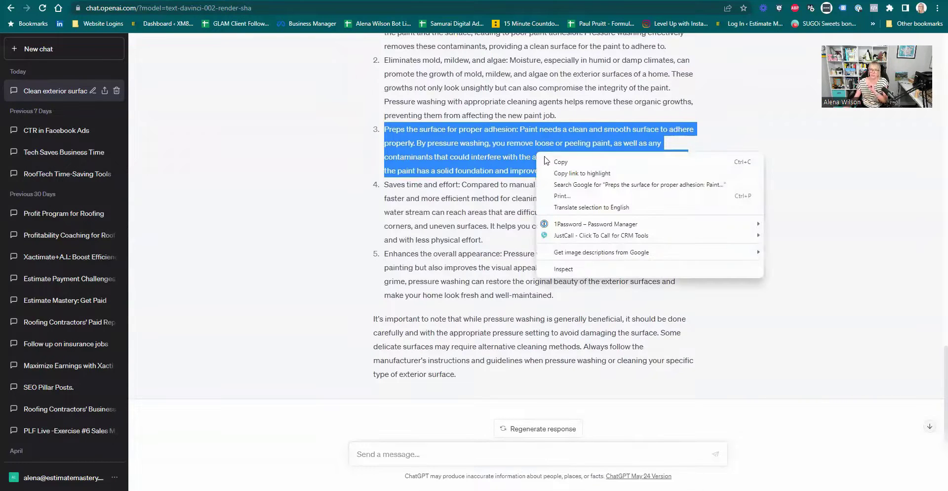
pyautogui.click(549, 159)
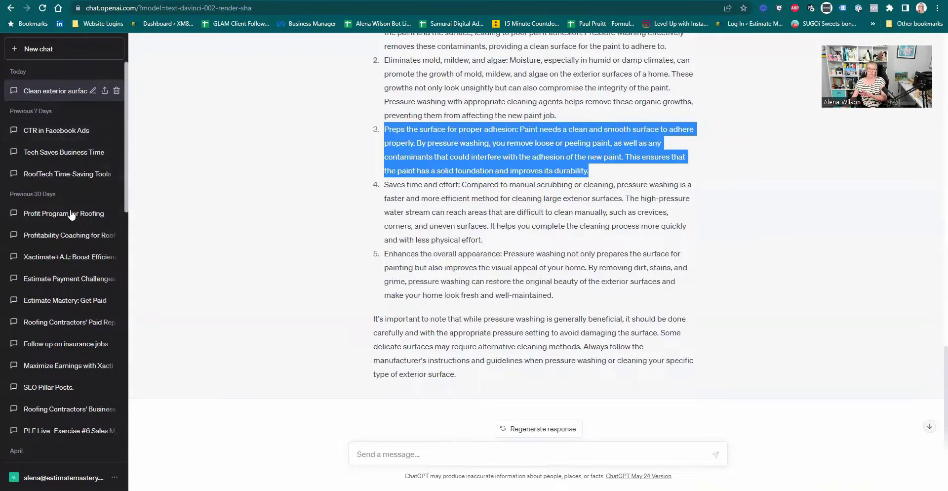
pyautogui.scroll(15, 413, 262)
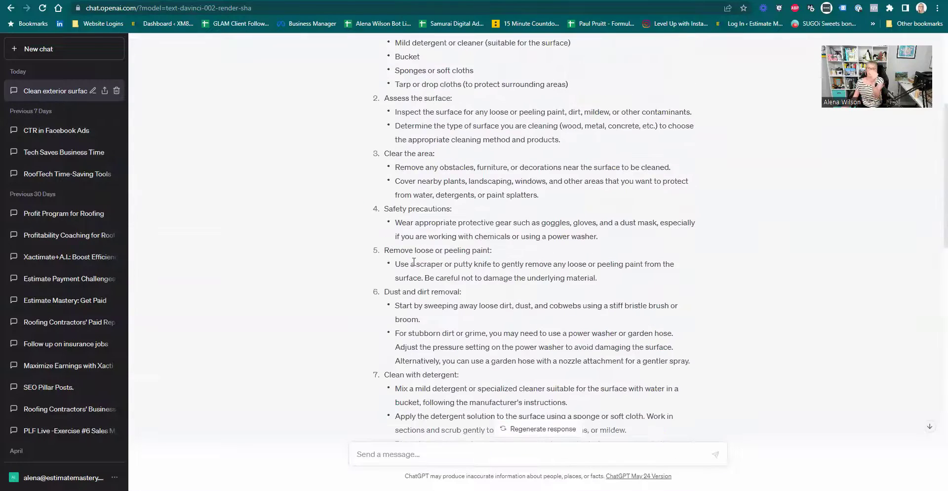
# Review the whole conversation, from the exterior cleaning requirements to the reasons for pressure washing before painting
pyautogui.scroll(5, 413, 262)
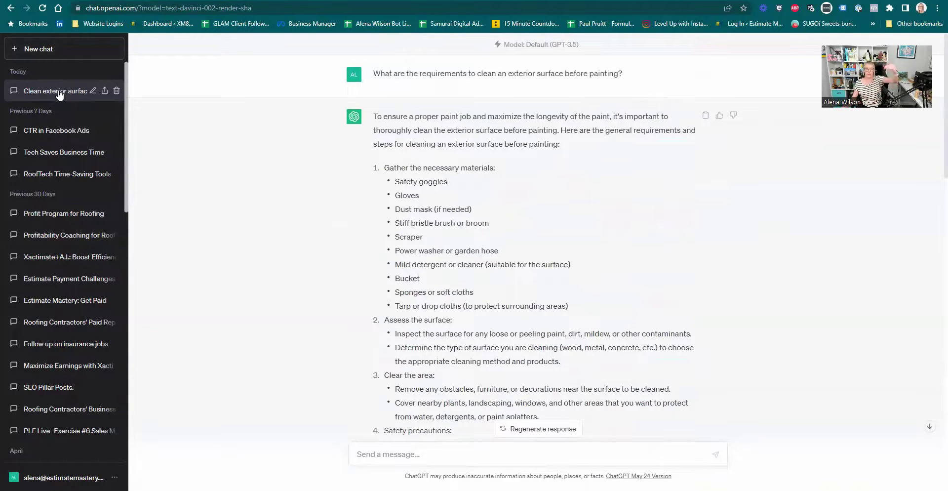
pyautogui.scroll(-10, 321, 237)
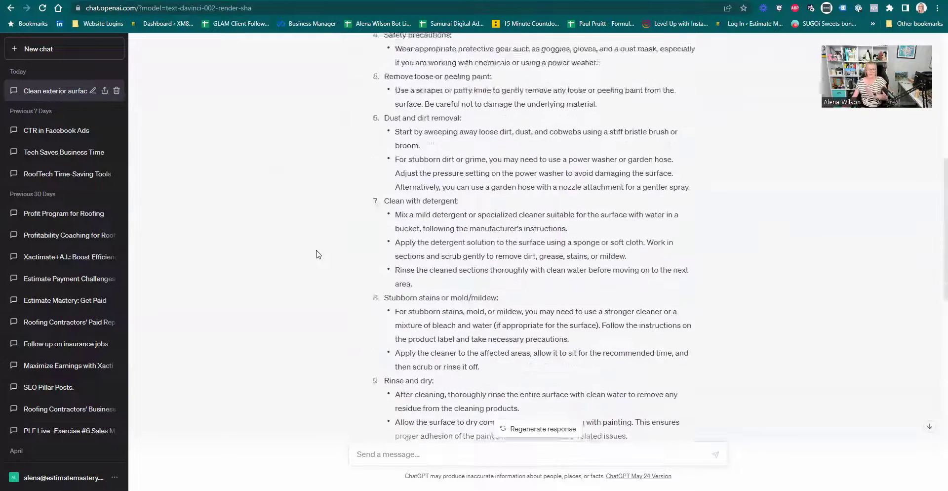
pyautogui.scroll(-10, 317, 254)
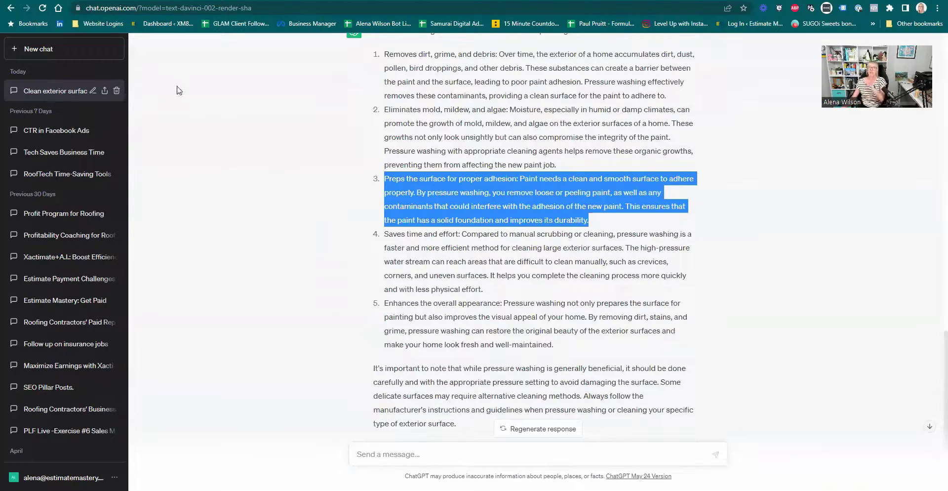
# Start a new chat and look through the history of earlier conversations back to January
pyautogui.click(79, 52)
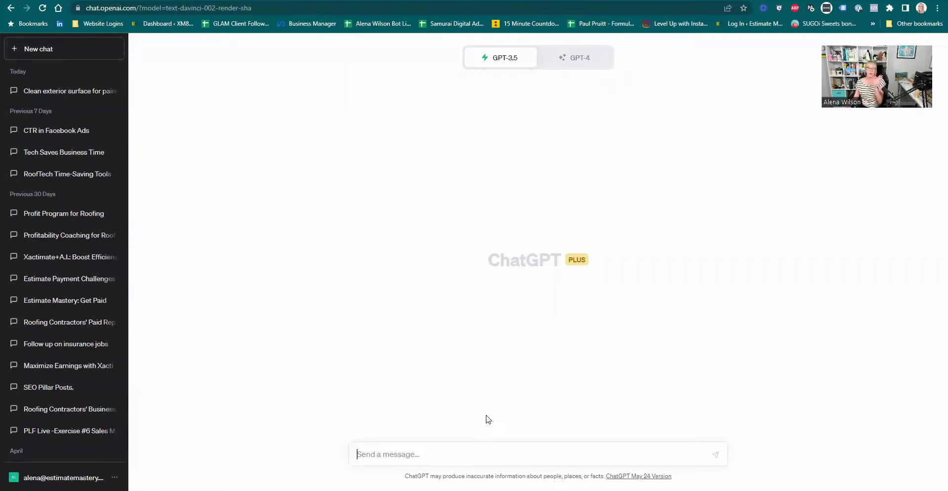
pyautogui.scroll(-20, 68, 205)
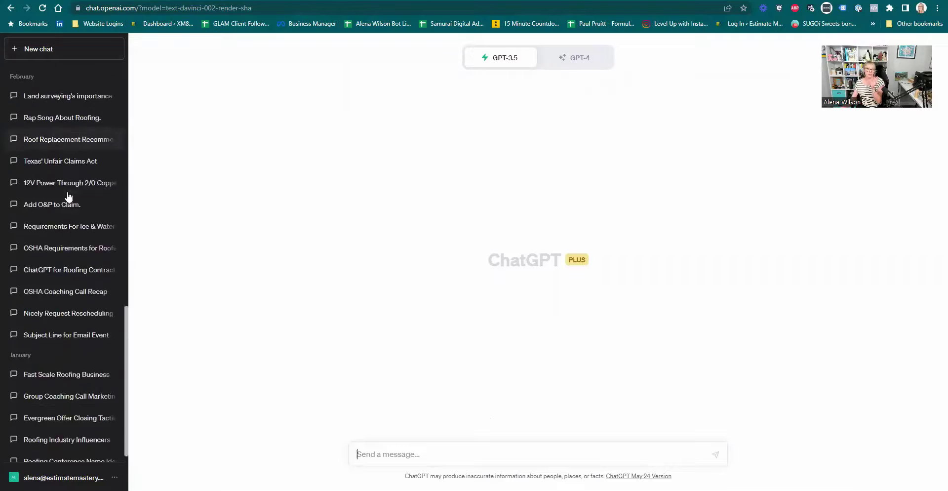
pyautogui.scroll(20, 67, 205)
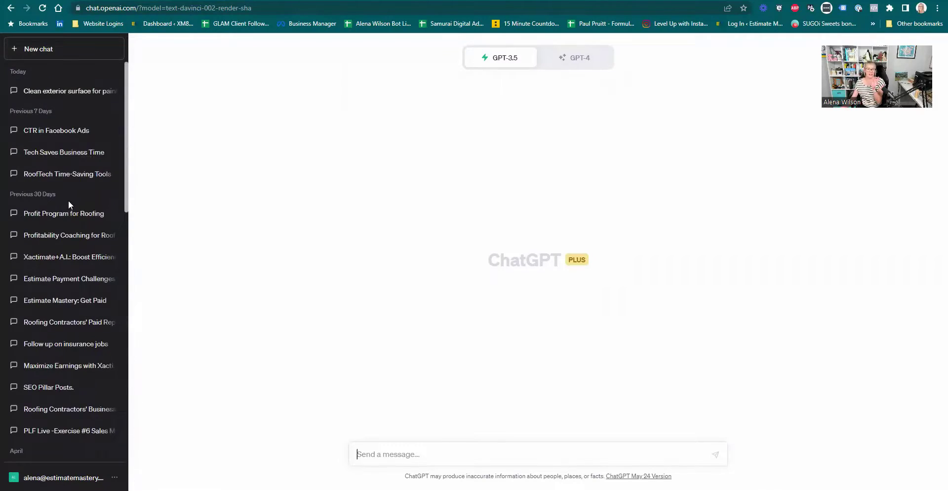